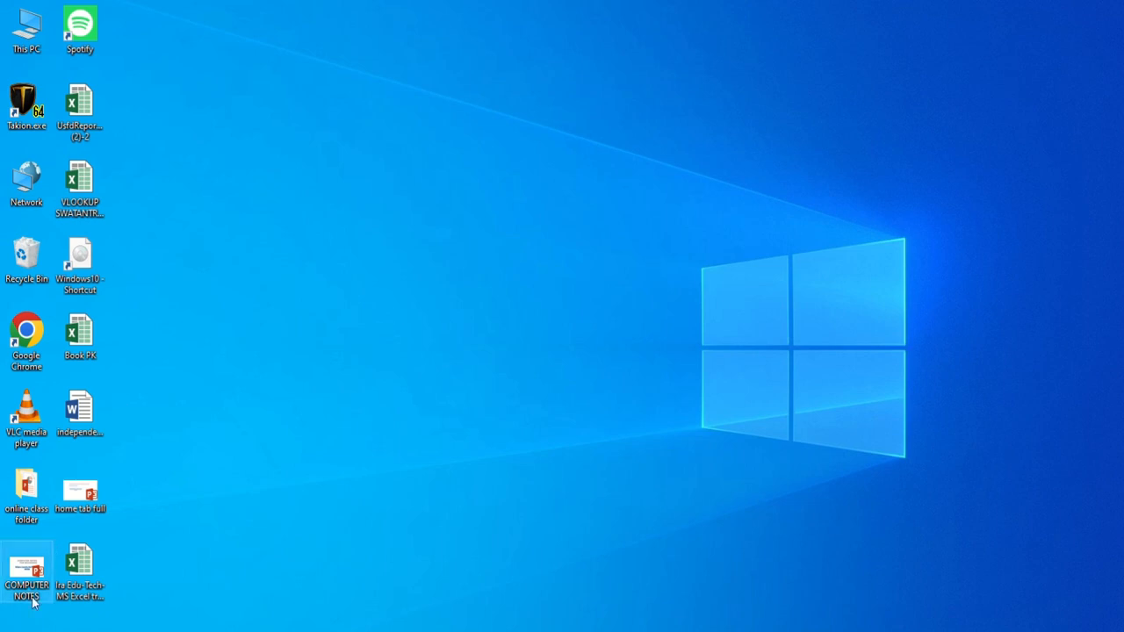
pyautogui.click(17, 631)
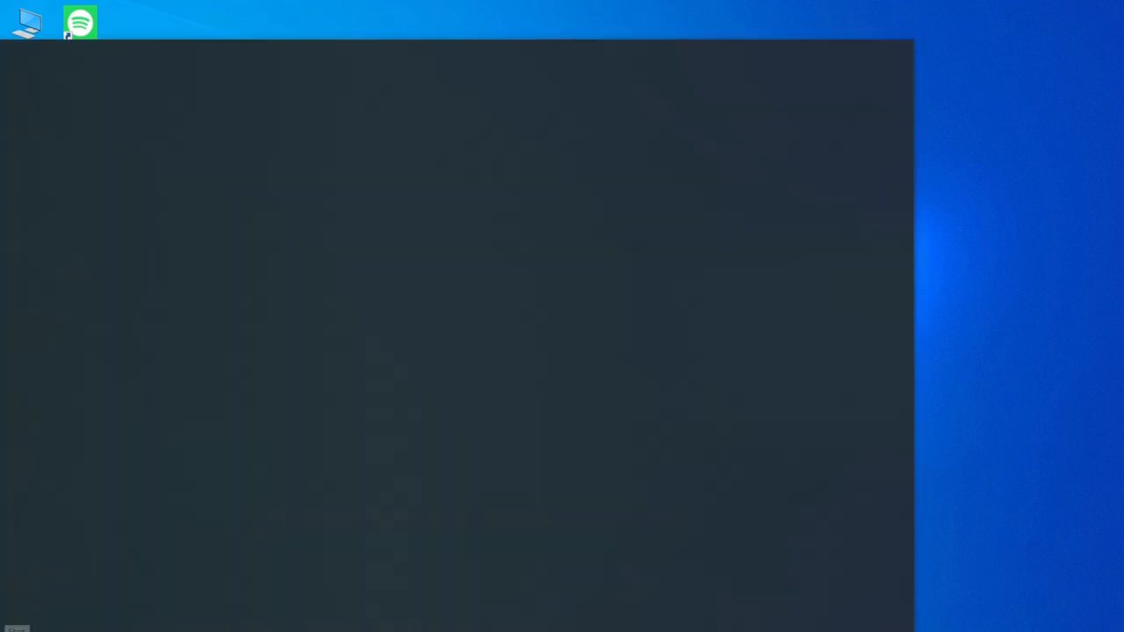
pyautogui.click(96, 631)
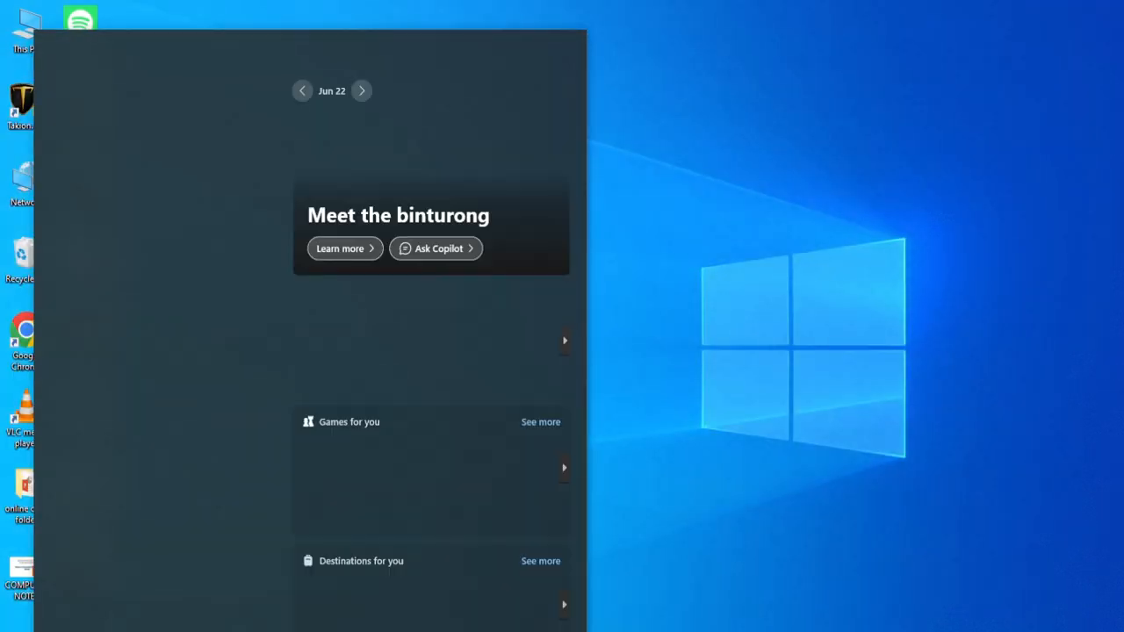
pyautogui.click(676, 201)
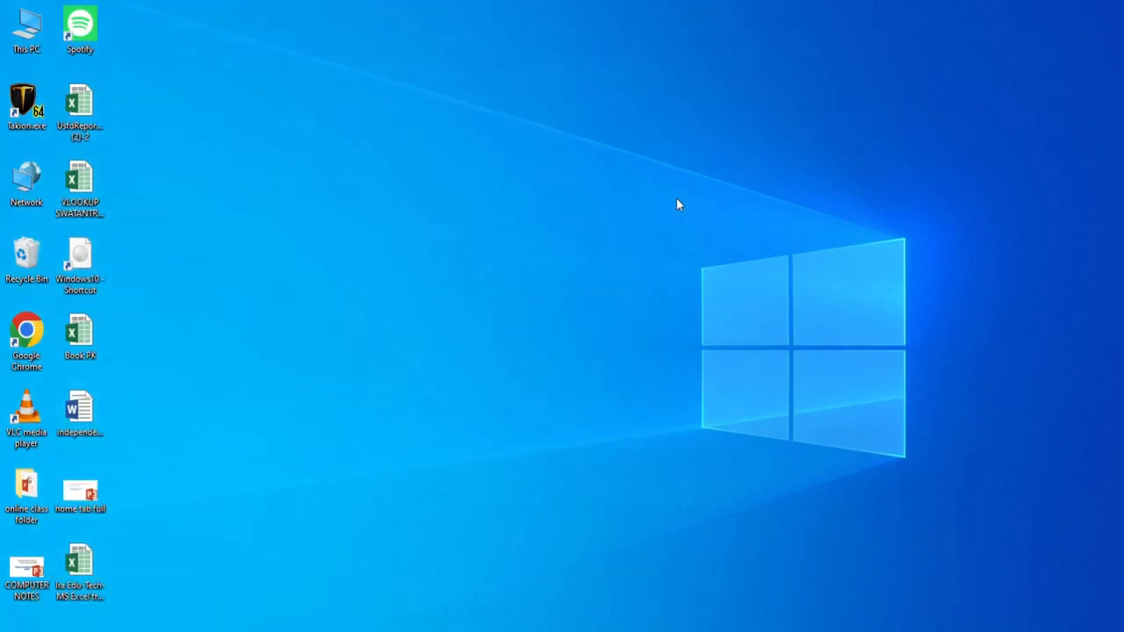
# Launch Word with the Run command winword and create a blank document
pyautogui.press('super+r')
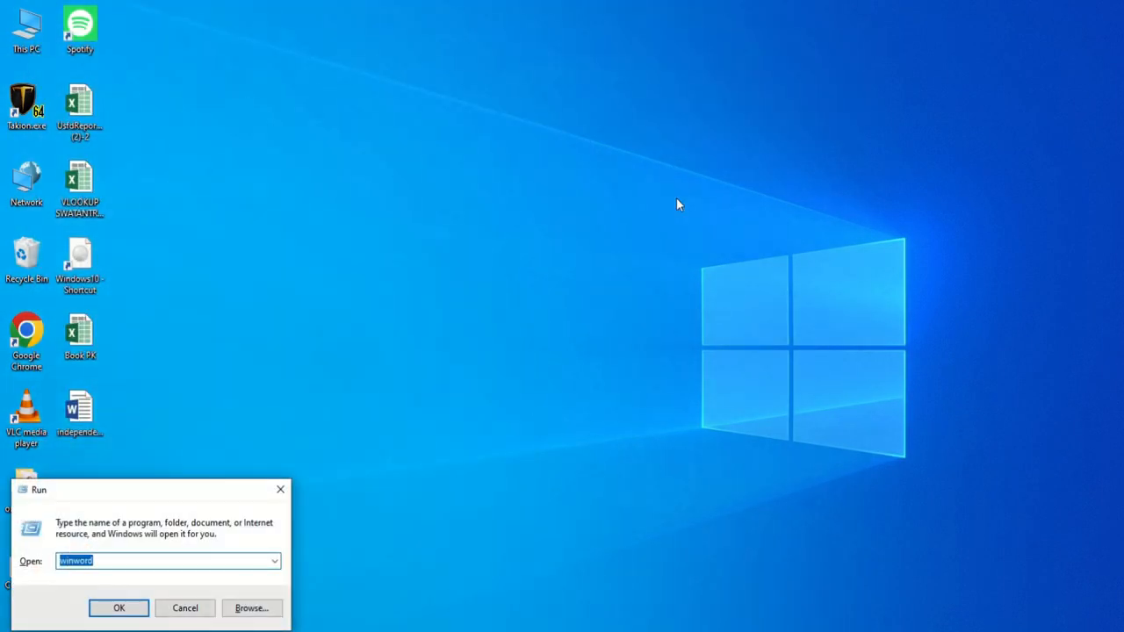
pyautogui.write('winword')
pyautogui.press('Return')
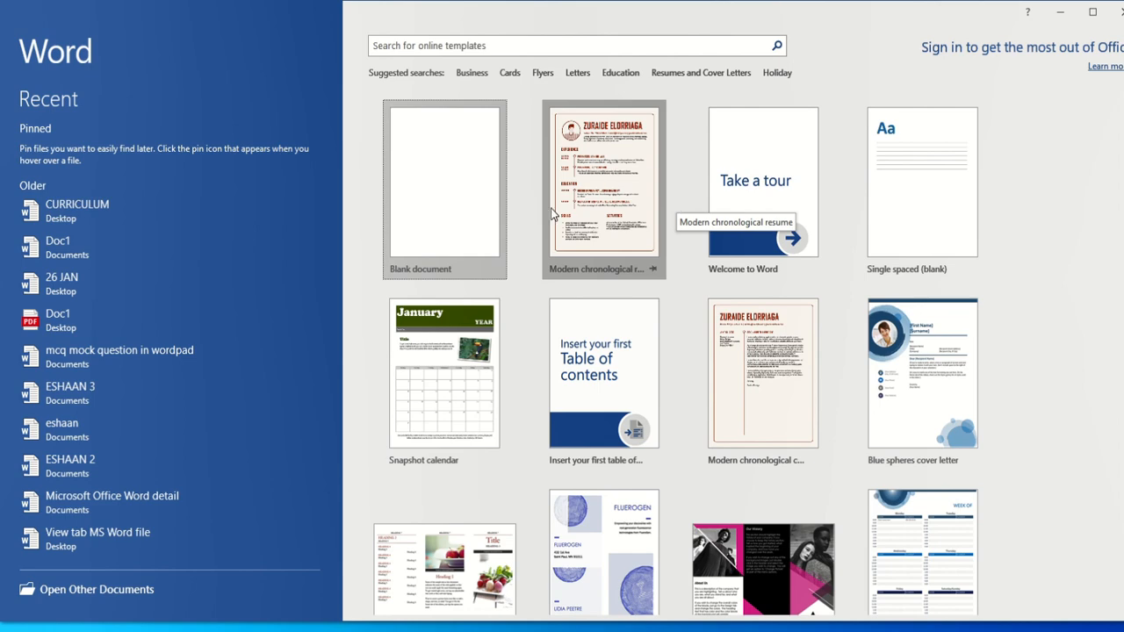
pyautogui.click(476, 219)
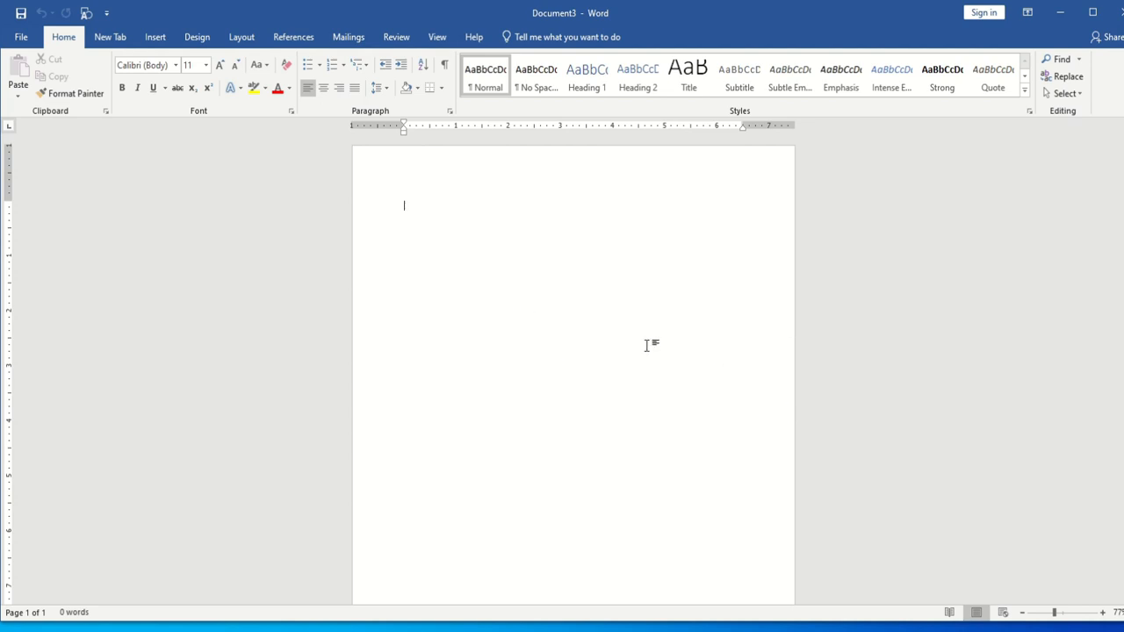
# Set the page size to A4 and the orientation to landscape
pyautogui.click(242, 38)
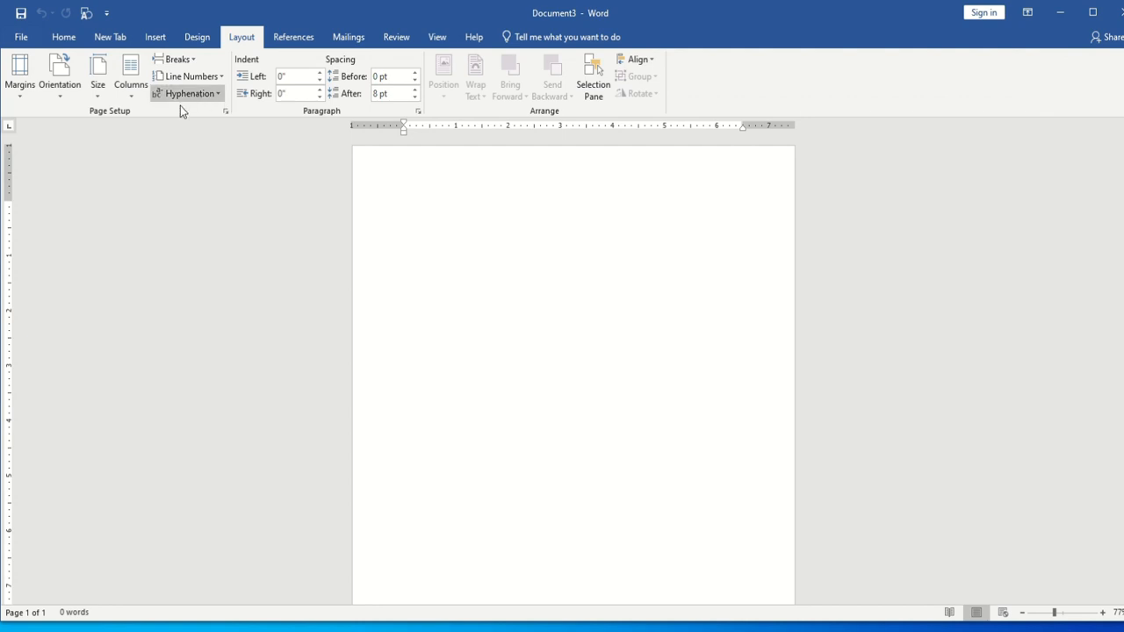
pyautogui.click(98, 92)
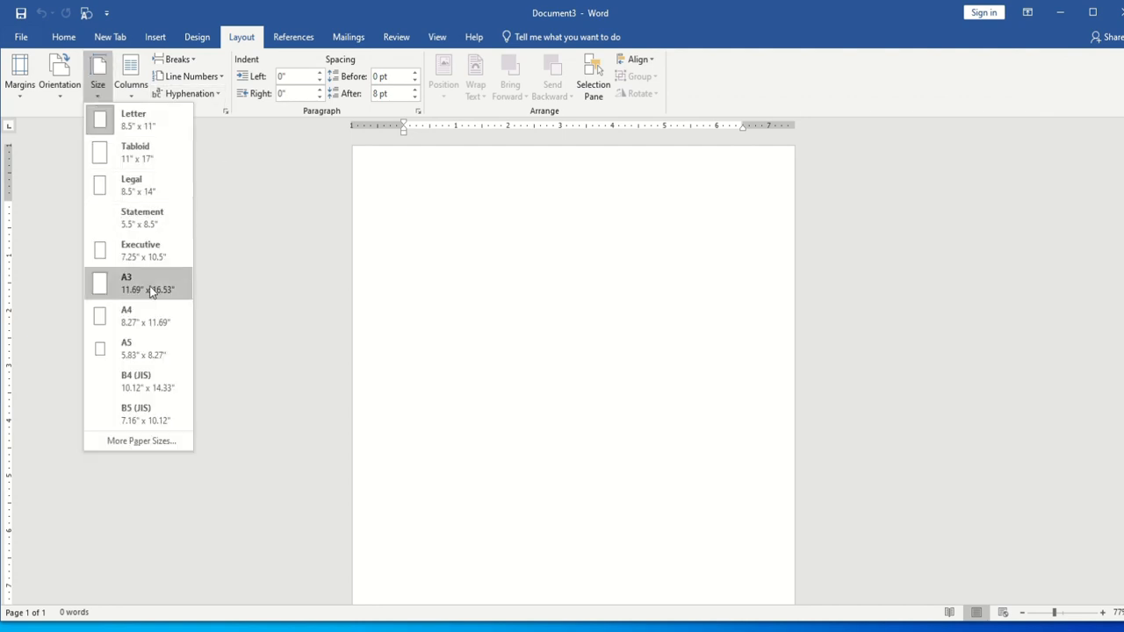
pyautogui.click(158, 321)
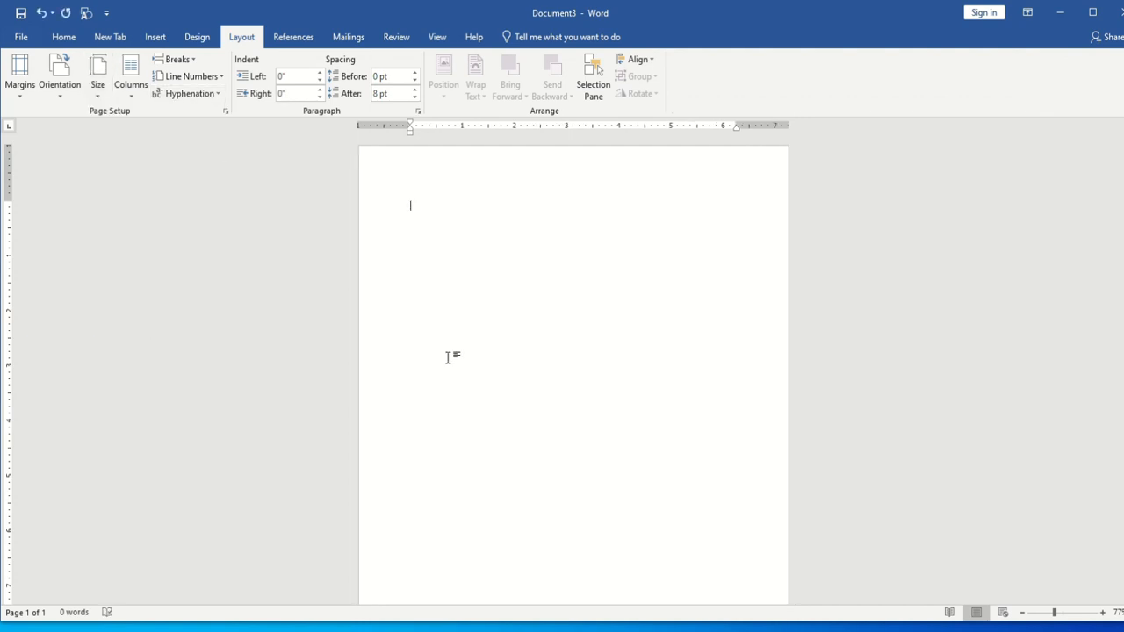
pyautogui.click(54, 88)
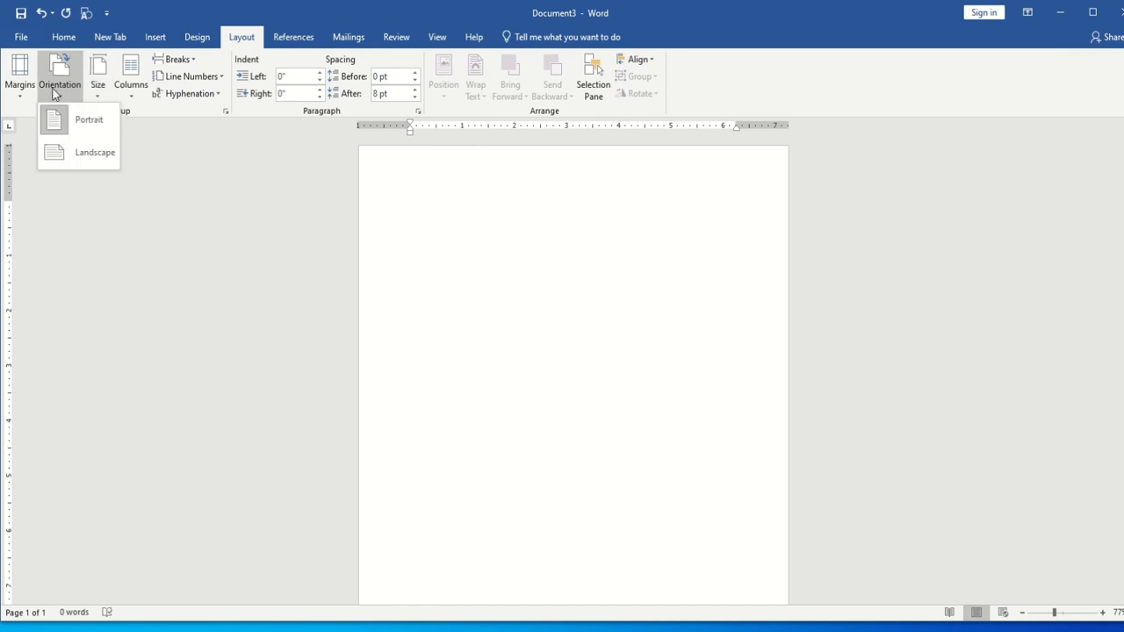
pyautogui.click(89, 156)
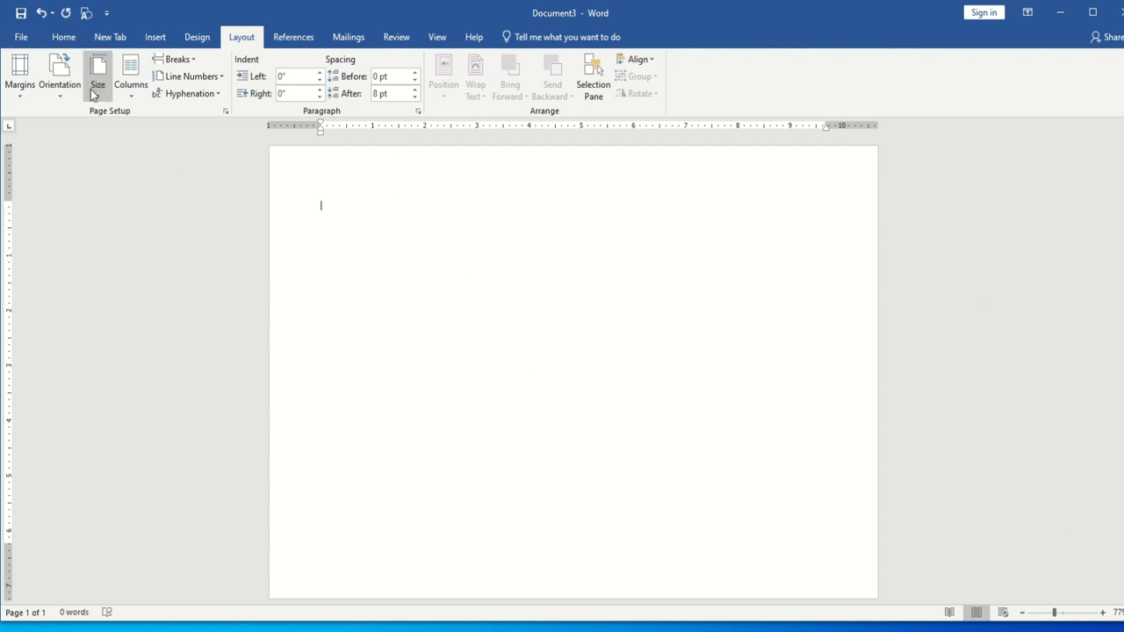
pyautogui.click(68, 93)
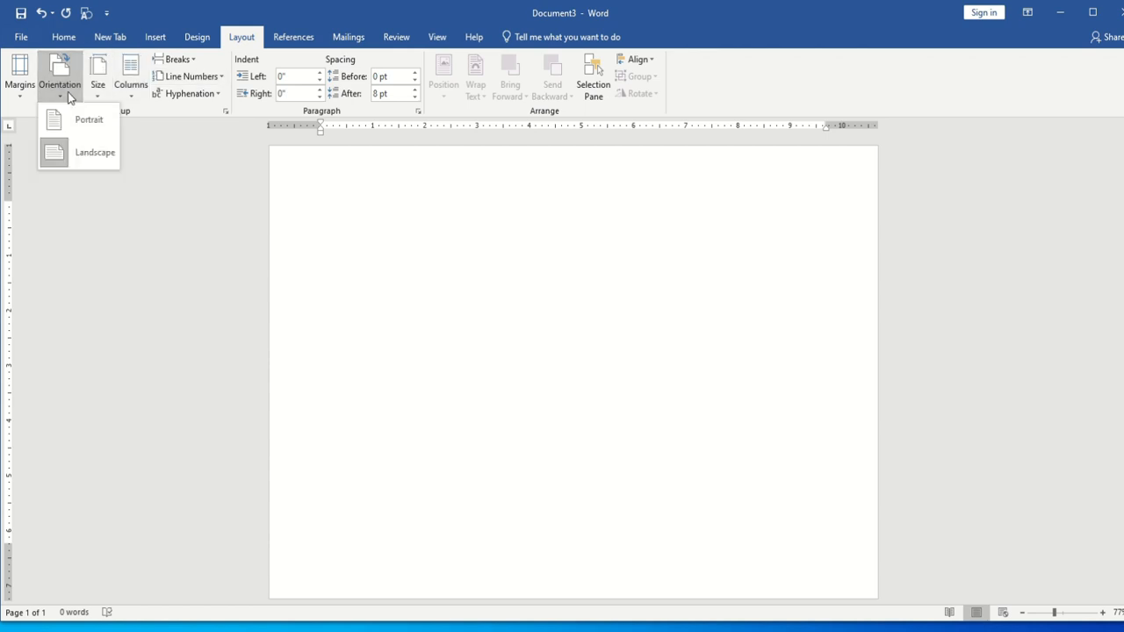
pyautogui.click(97, 85)
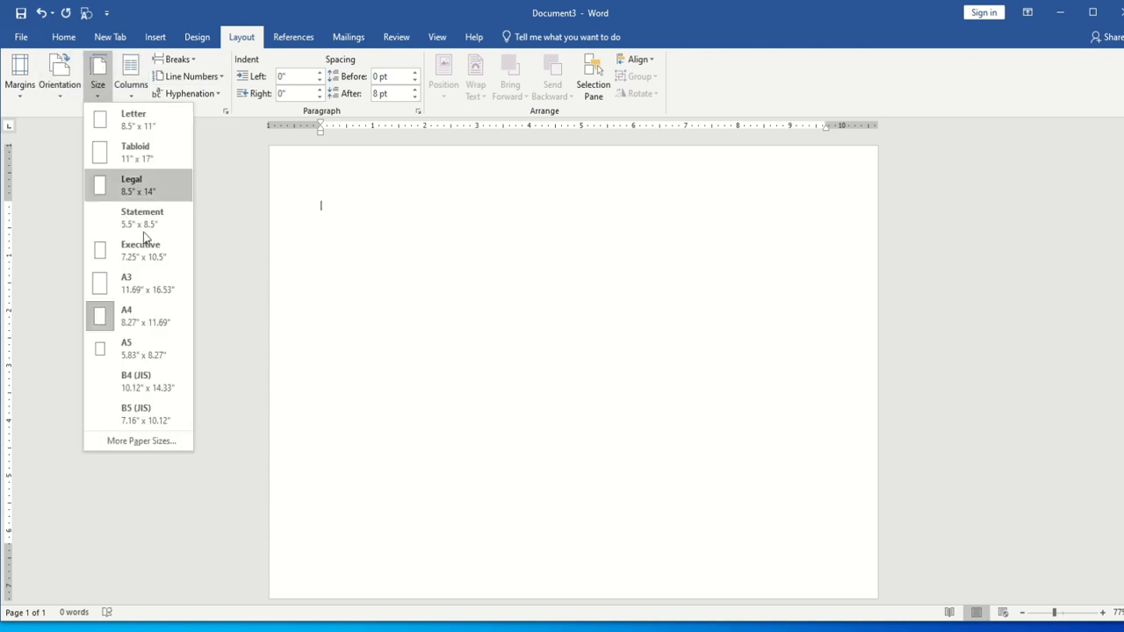
pyautogui.click(524, 274)
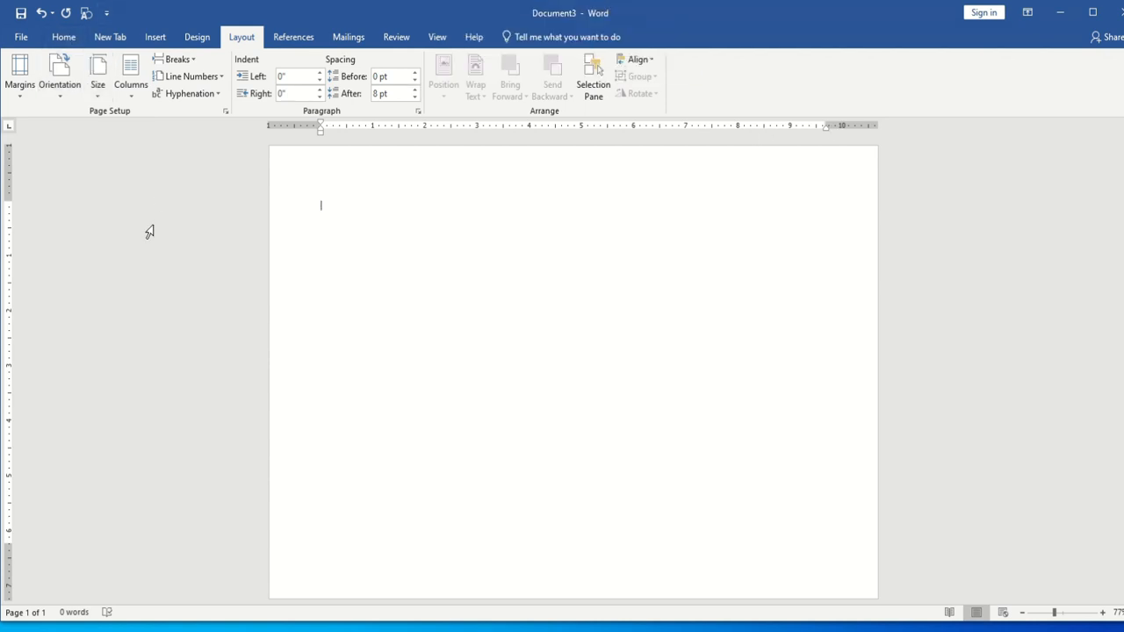
# Draw a rectangle about 6.8" wide and 2.4" high on the lower part of the page and delete the empty drawing canvas
pyautogui.click(158, 36)
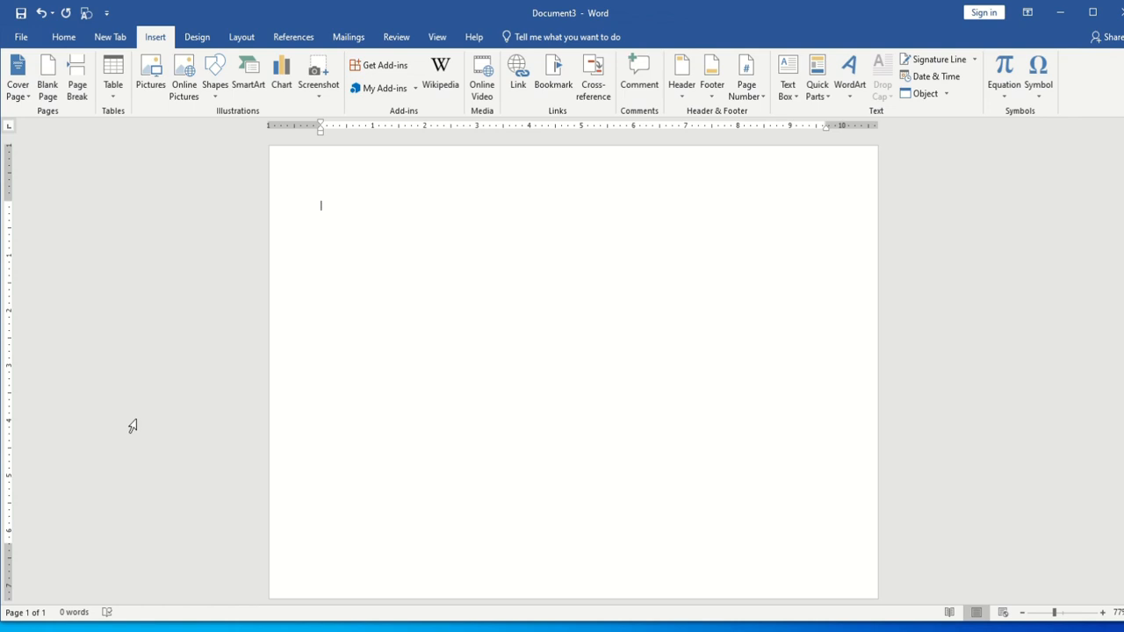
pyautogui.click(220, 97)
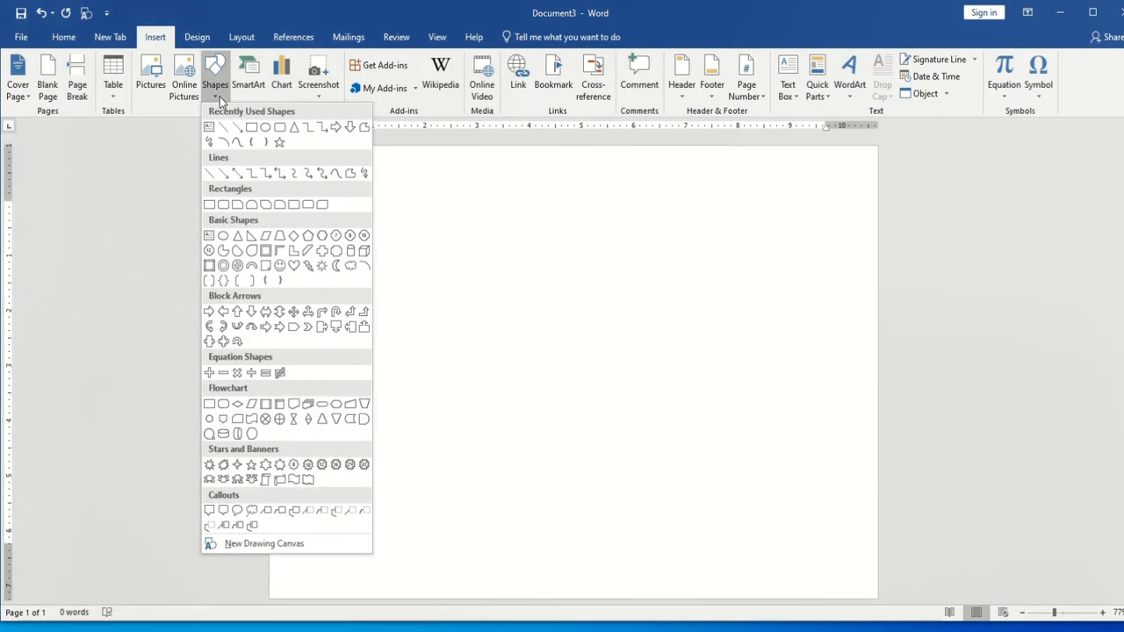
pyautogui.click(252, 129)
pyautogui.moveTo(321, 201); pyautogui.dragTo(634, 392)
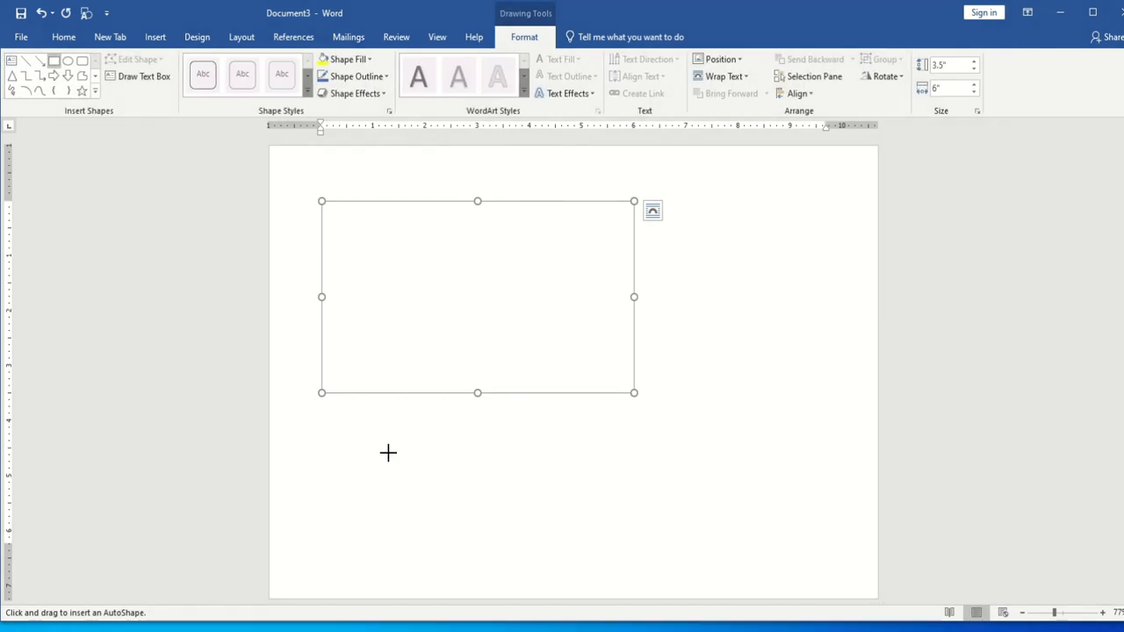
pyautogui.moveTo(374, 437); pyautogui.dragTo(730, 571)
pyautogui.click(511, 237)
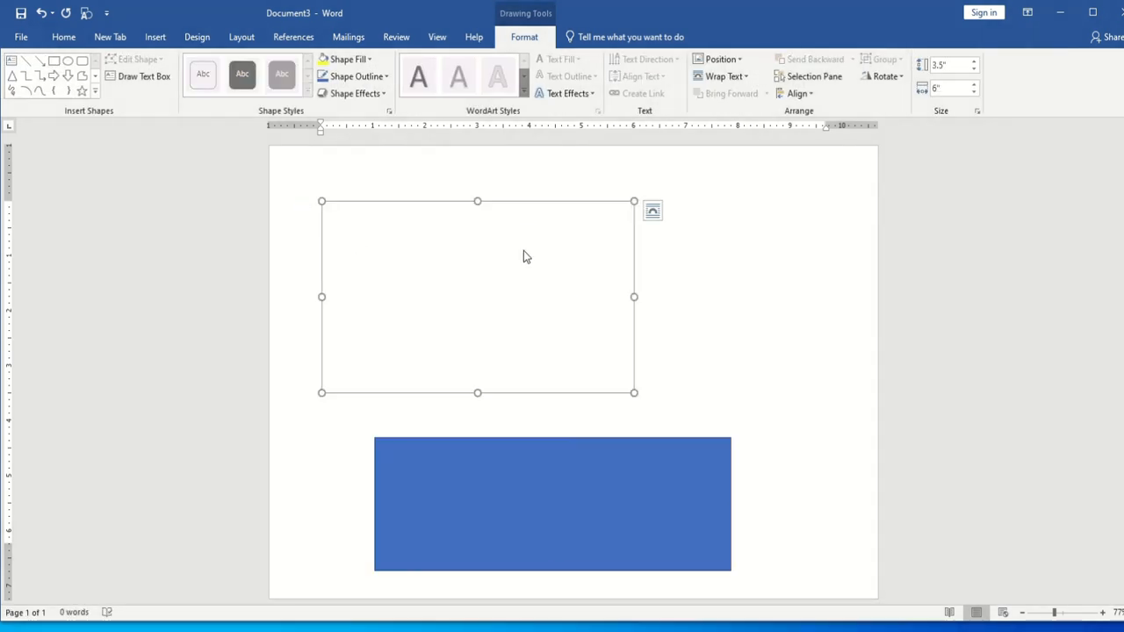
pyautogui.press('Delete')
# Move the rectangle to the top of the page and enlarge it to about 11.18" wide and 5.11" high
pyautogui.click(500, 452)
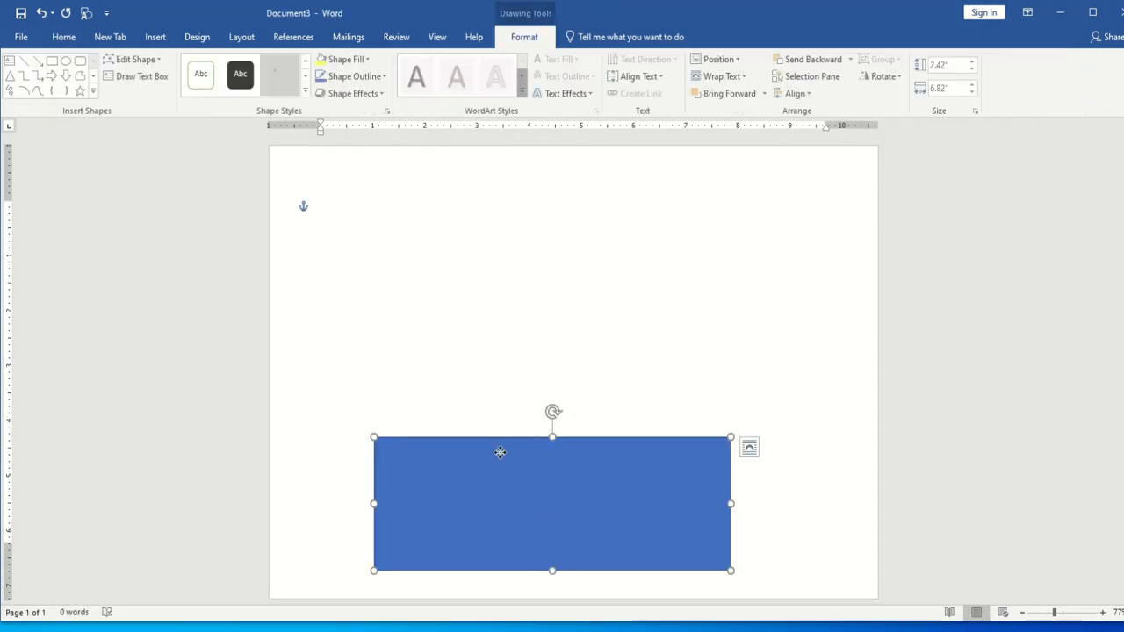
pyautogui.moveTo(500, 452); pyautogui.dragTo(455, 246)
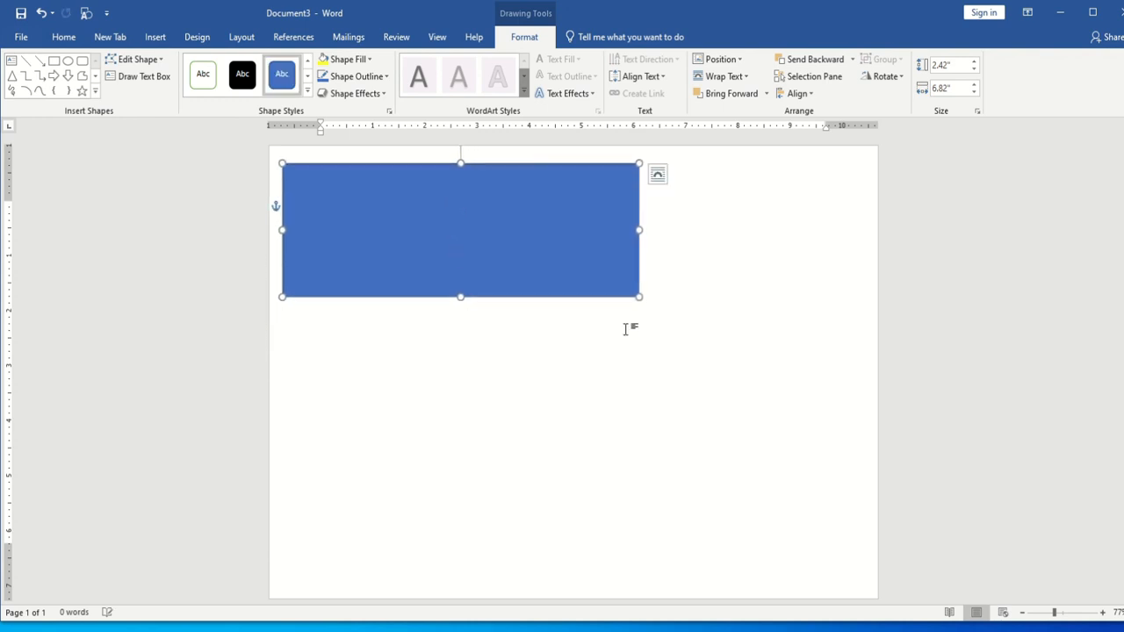
pyautogui.moveTo(639, 230); pyautogui.dragTo(869, 255)
pyautogui.moveTo(574, 297); pyautogui.dragTo(549, 446)
pyautogui.moveTo(586, 342); pyautogui.dragTo(585, 328)
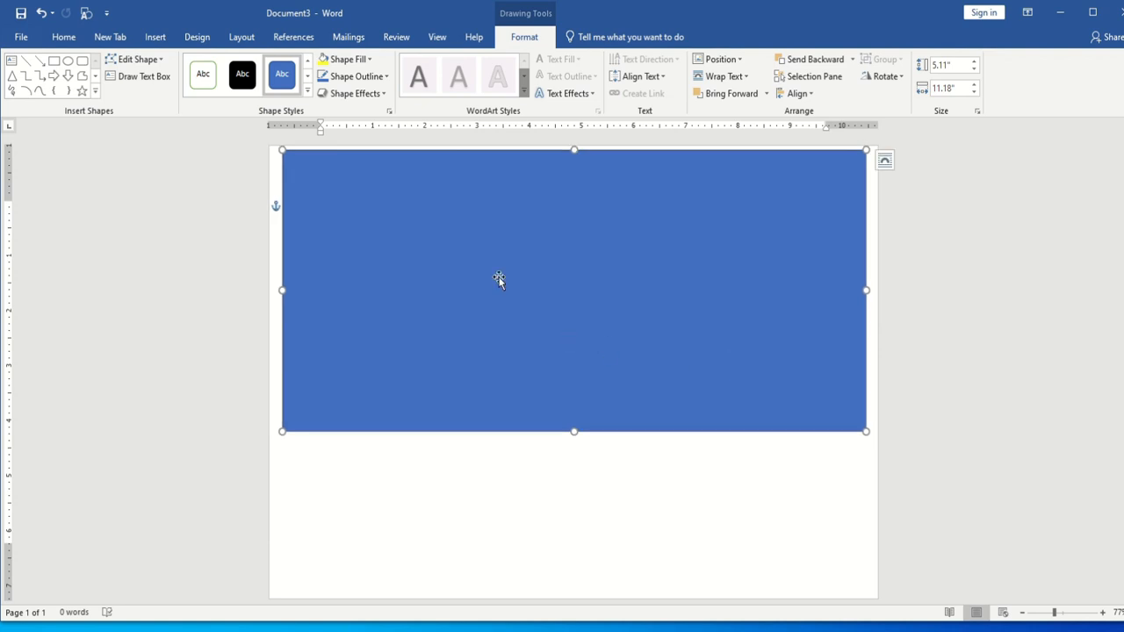
# Fill the rectangle with a custom orange of RGB 235, 110, 25
pyautogui.click(367, 60)
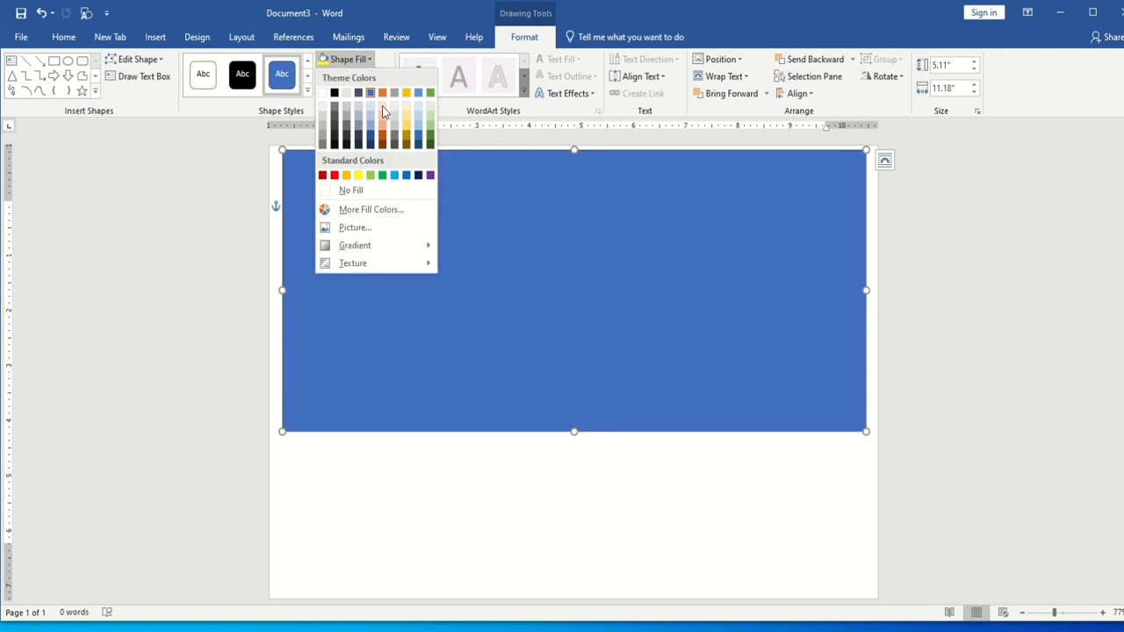
pyautogui.click(384, 137)
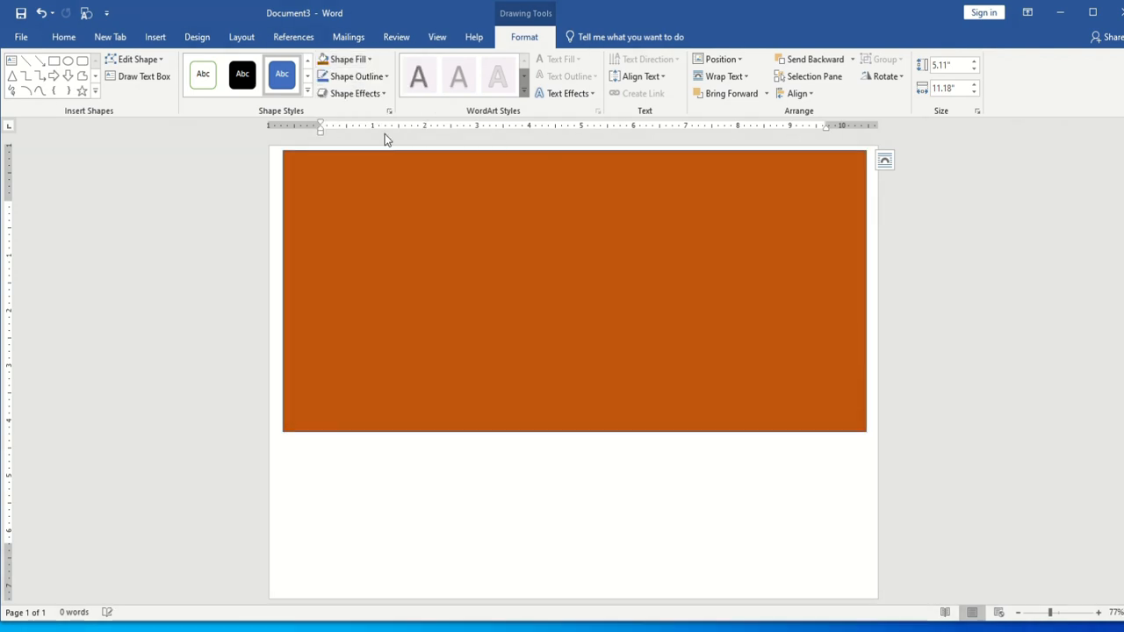
pyautogui.click(369, 59)
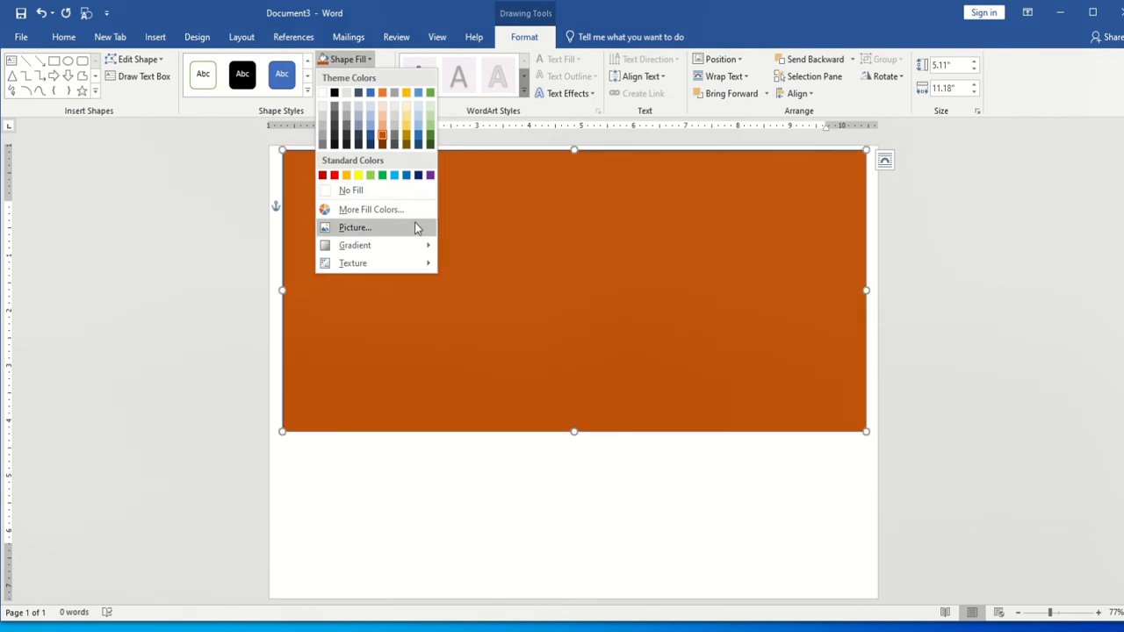
pyautogui.click(386, 211)
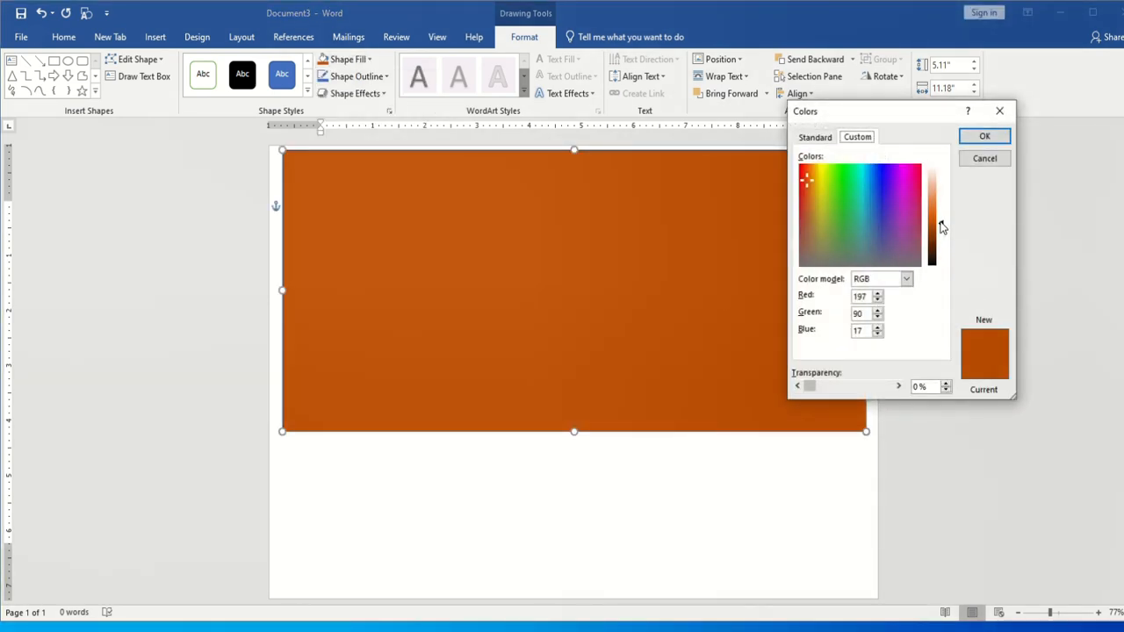
pyautogui.moveTo(942, 227); pyautogui.dragTo(938, 218)
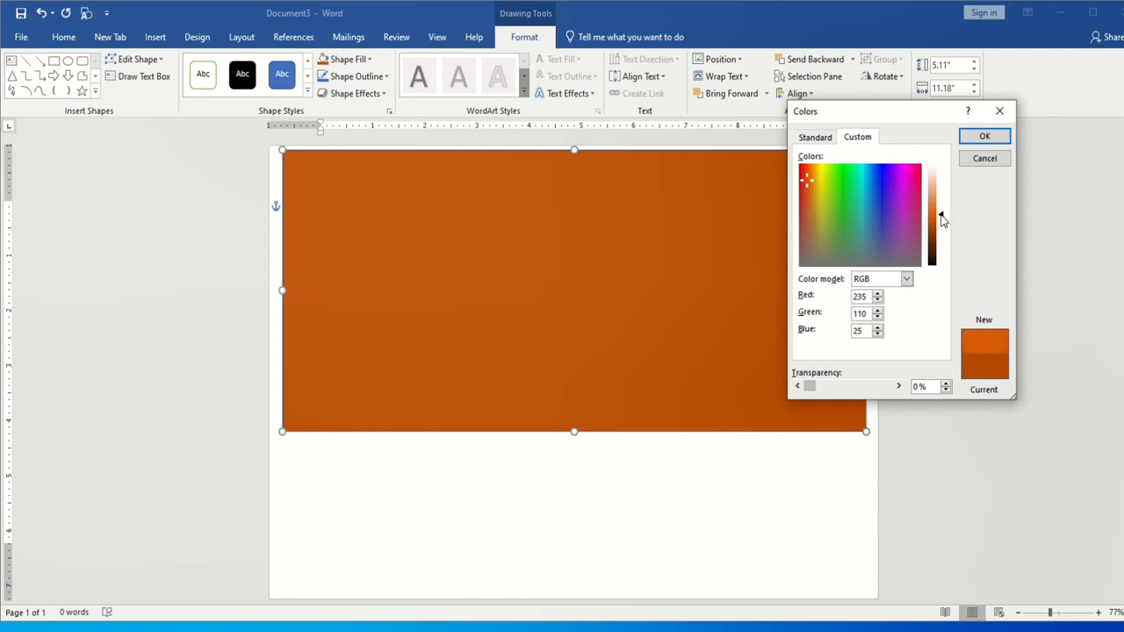
pyautogui.click(981, 139)
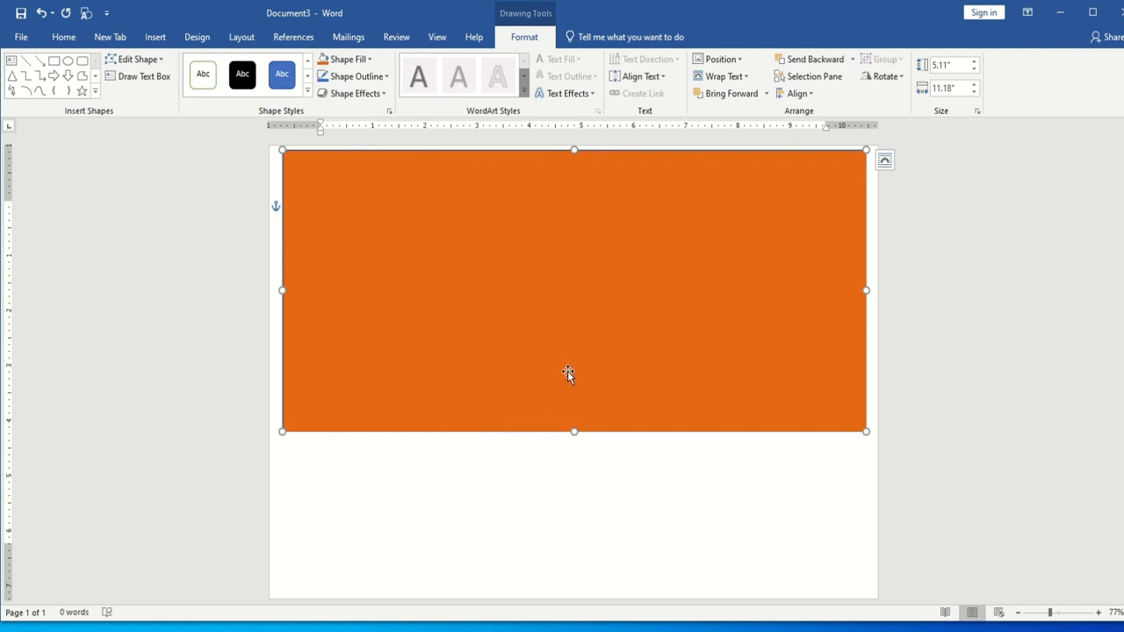
# Give the rectangle a black outline with a weight of 4½ pt
pyautogui.click(387, 77)
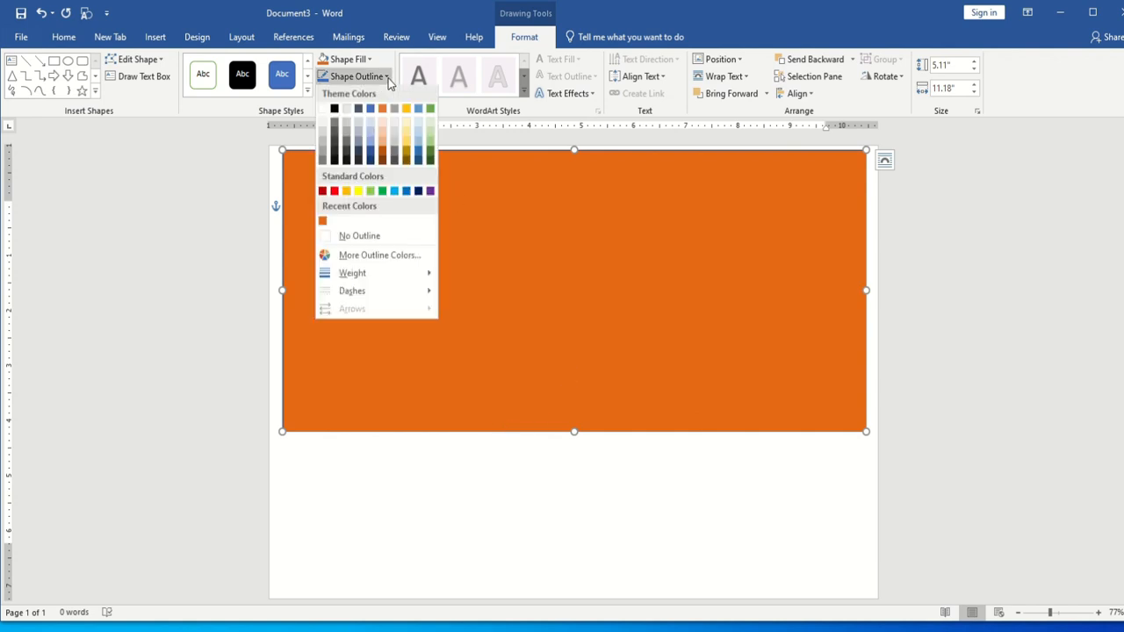
pyautogui.moveTo(416, 276)
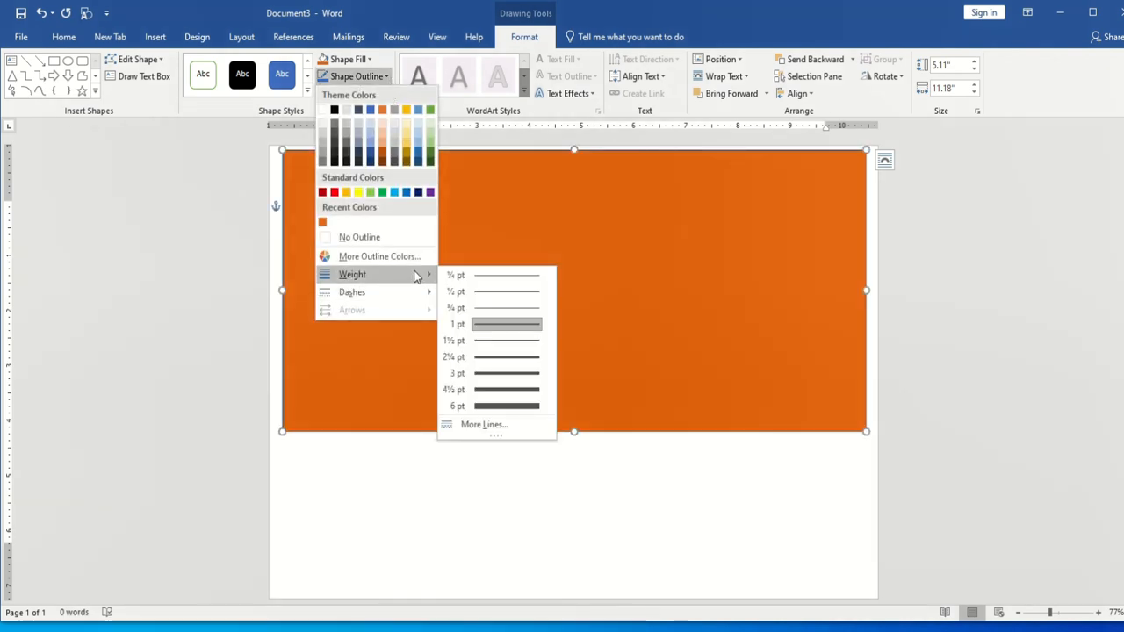
pyautogui.click(334, 110)
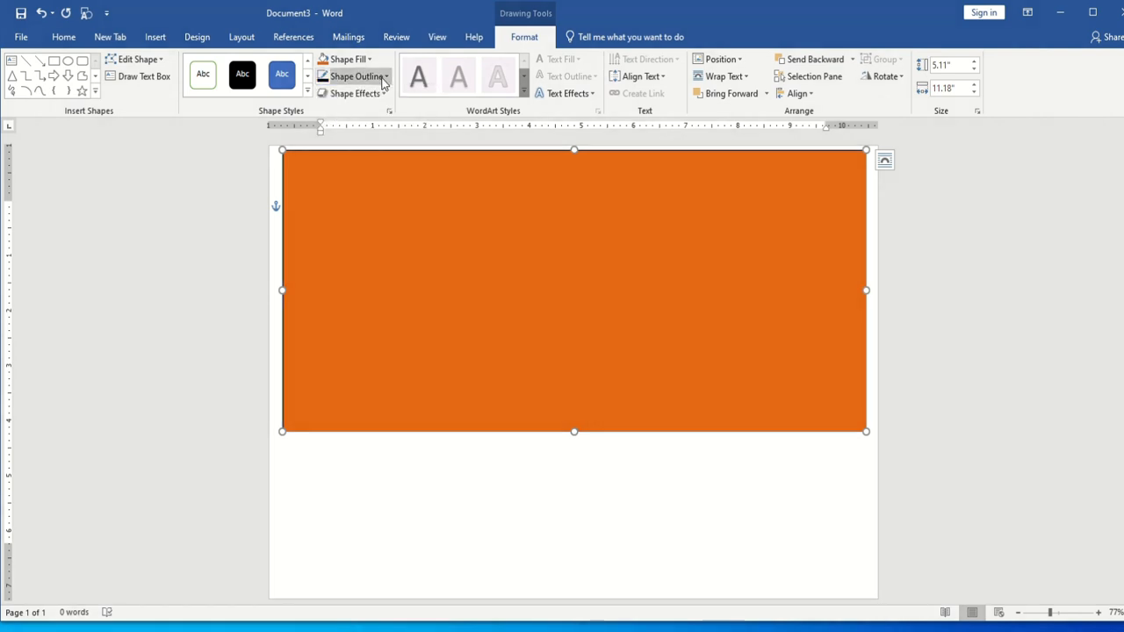
pyautogui.click(384, 79)
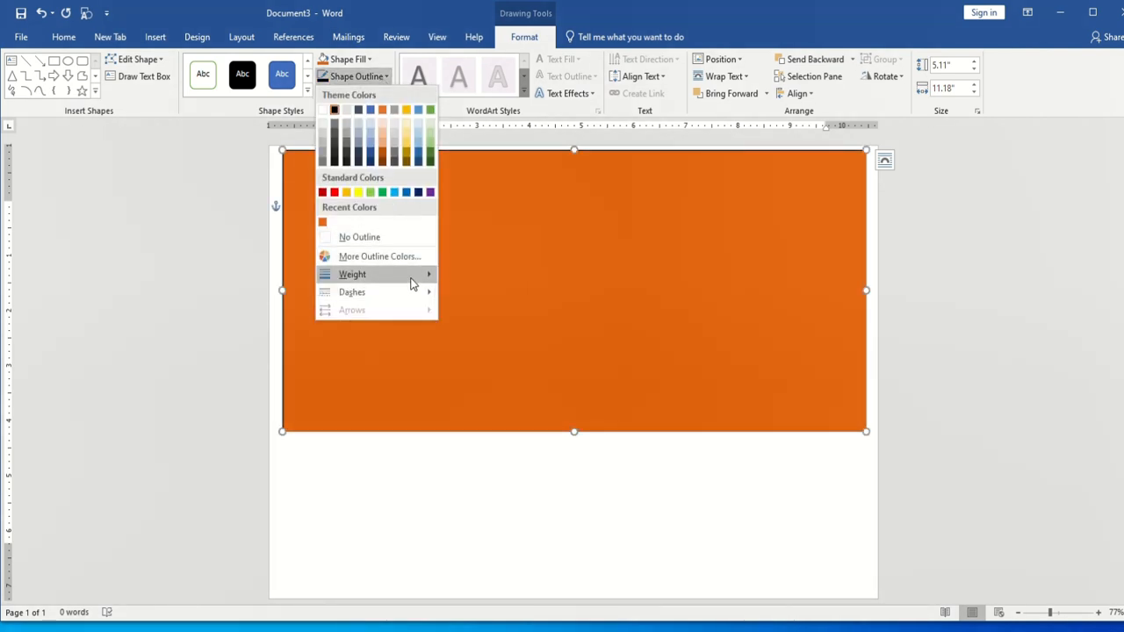
pyautogui.moveTo(410, 277)
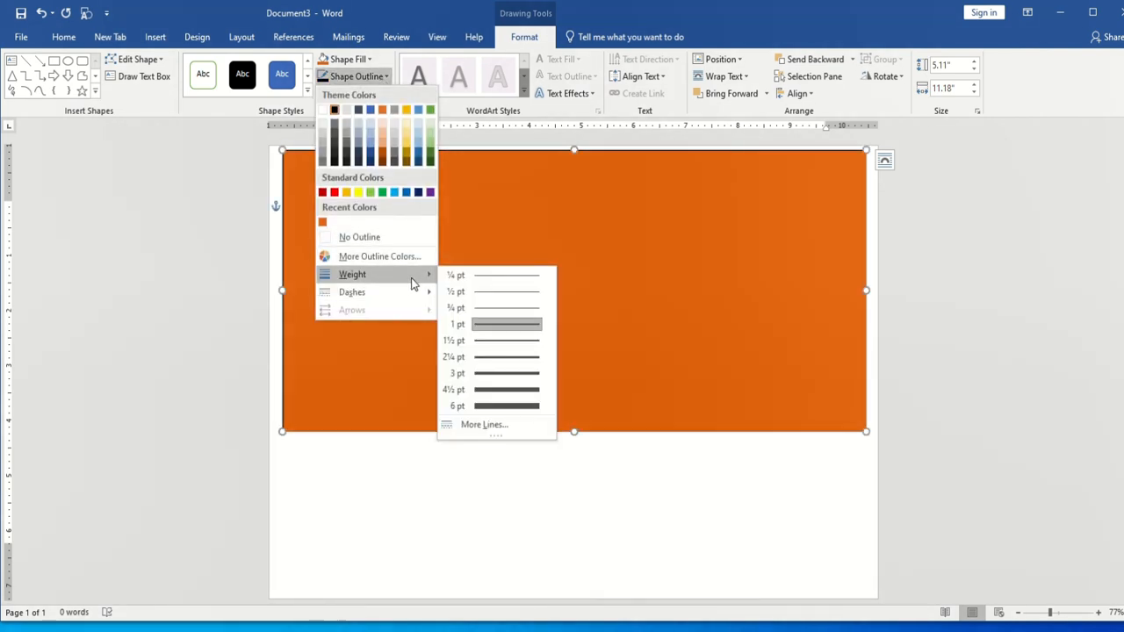
pyautogui.click(515, 390)
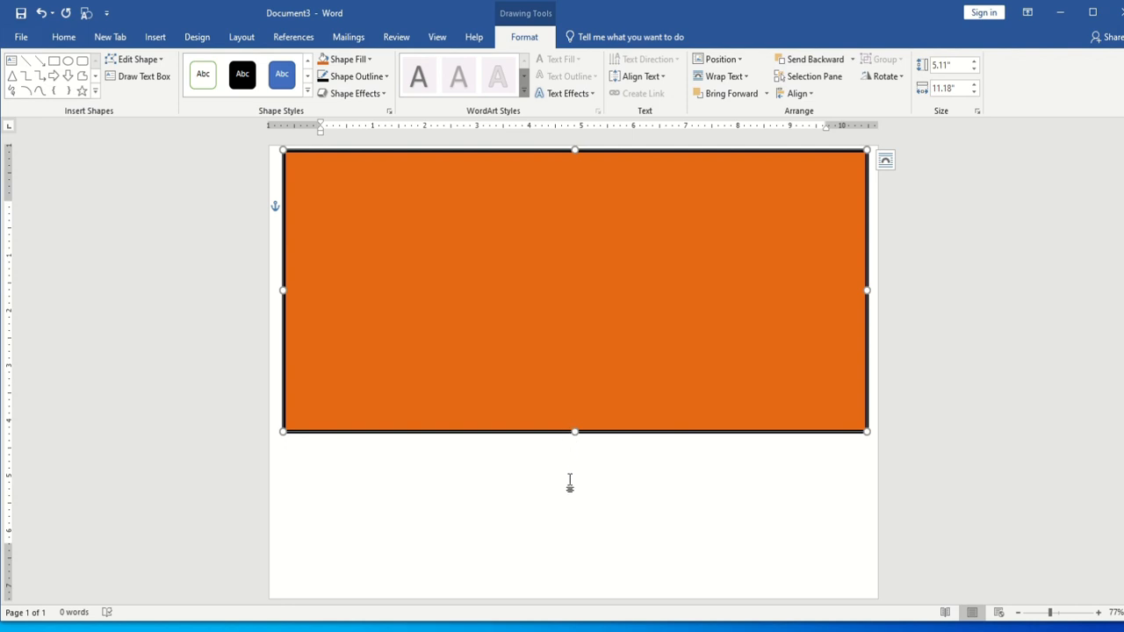
# Stretch the rectangle's lower edge to a height of about 5.59" and duplicate the rectangle
pyautogui.moveTo(575, 432); pyautogui.dragTo(571, 458)
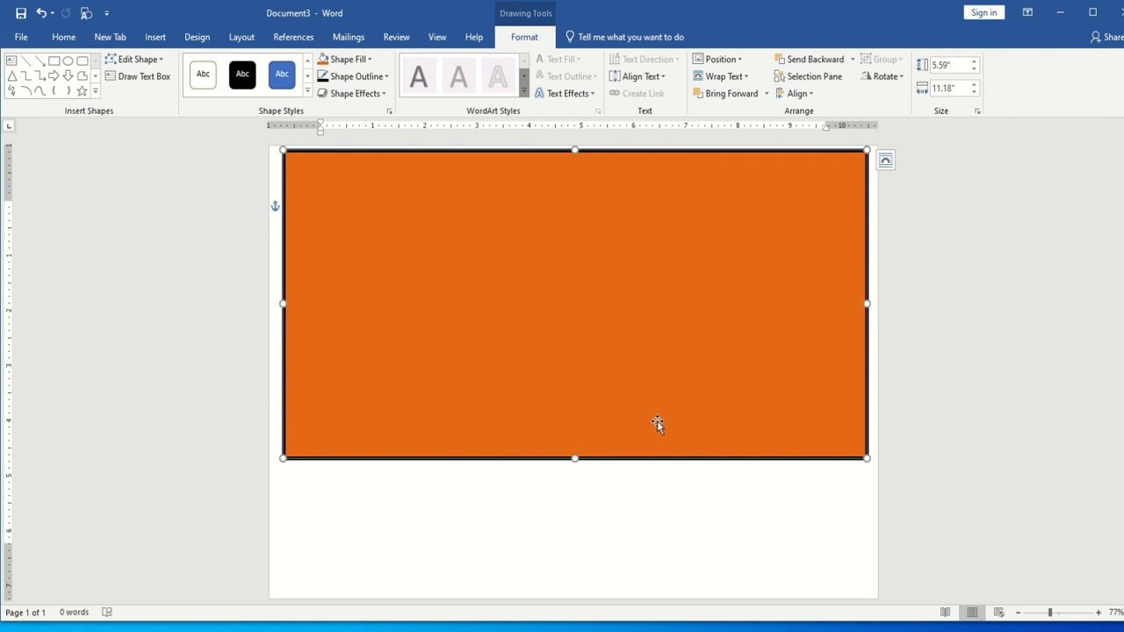
pyautogui.hotkey('ctrl', 'd')
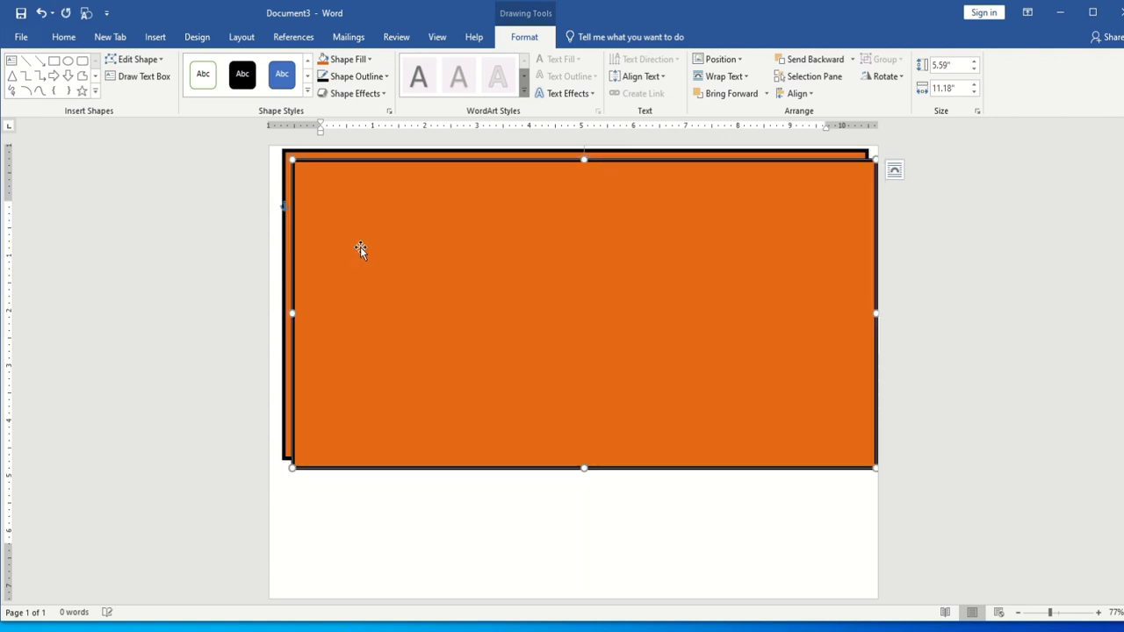
# Shrink the duplicated rectangle to about 7.73" wide and 1.93" high inside the orange rectangle and fill it with standard yellow
pyautogui.moveTo(293, 159); pyautogui.dragTo(439, 337)
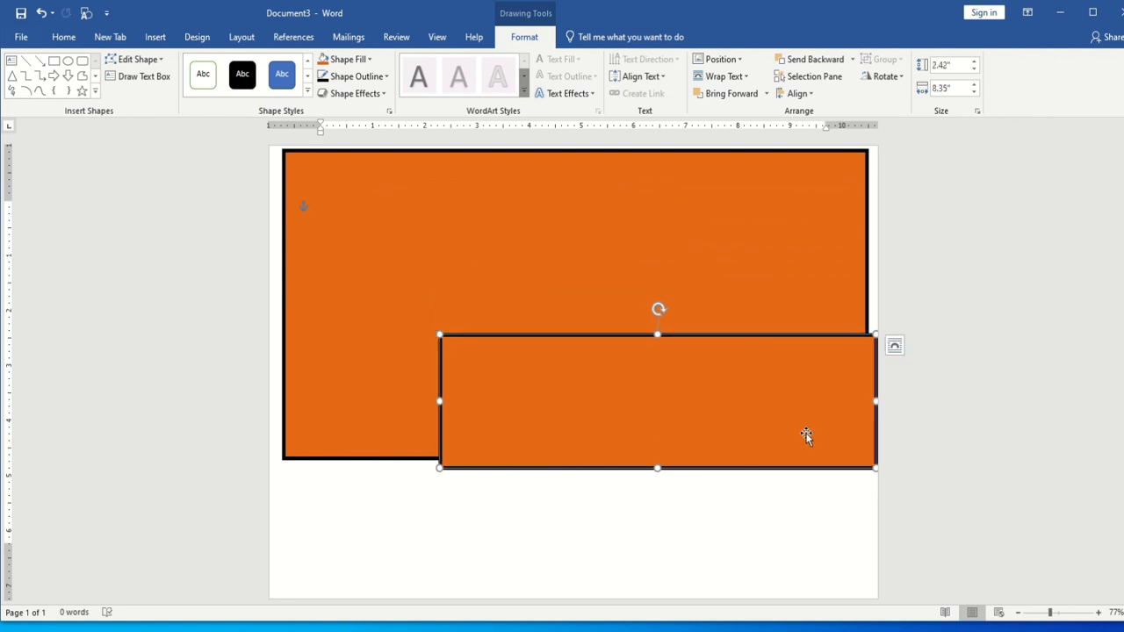
pyautogui.moveTo(872, 465); pyautogui.dragTo(843, 441)
pyautogui.moveTo(690, 411); pyautogui.dragTo(670, 411)
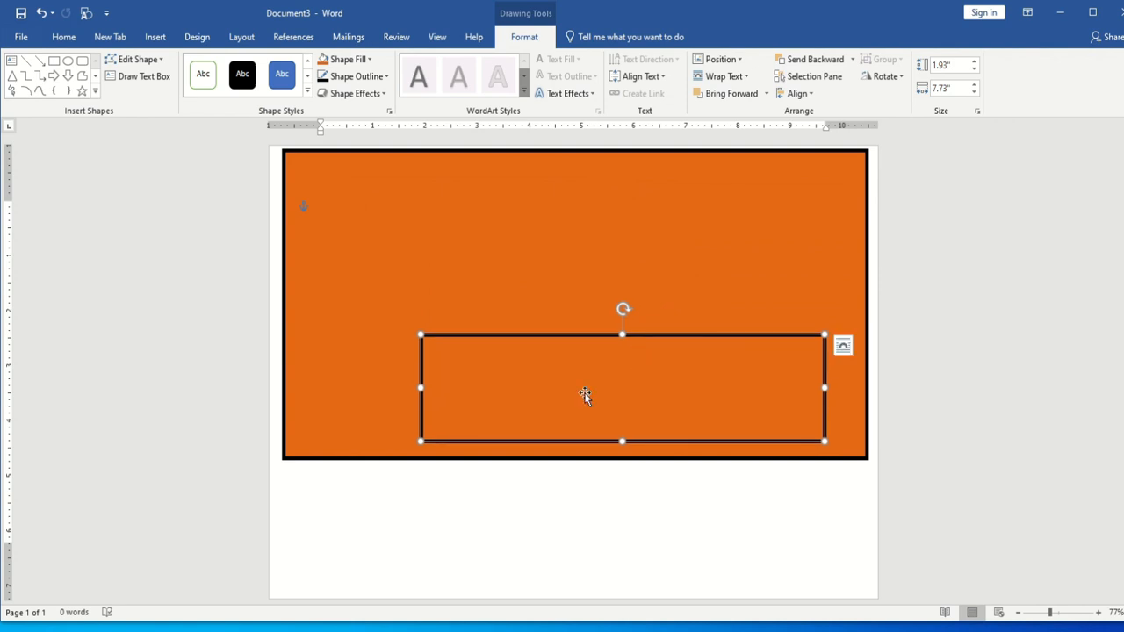
pyautogui.click(369, 60)
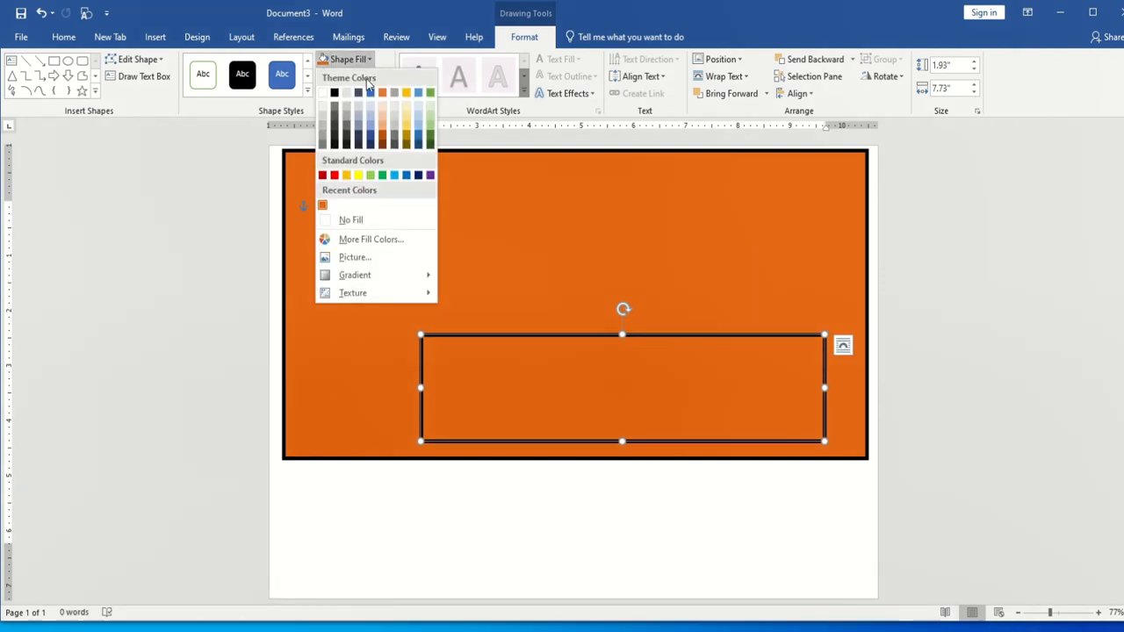
pyautogui.click(358, 176)
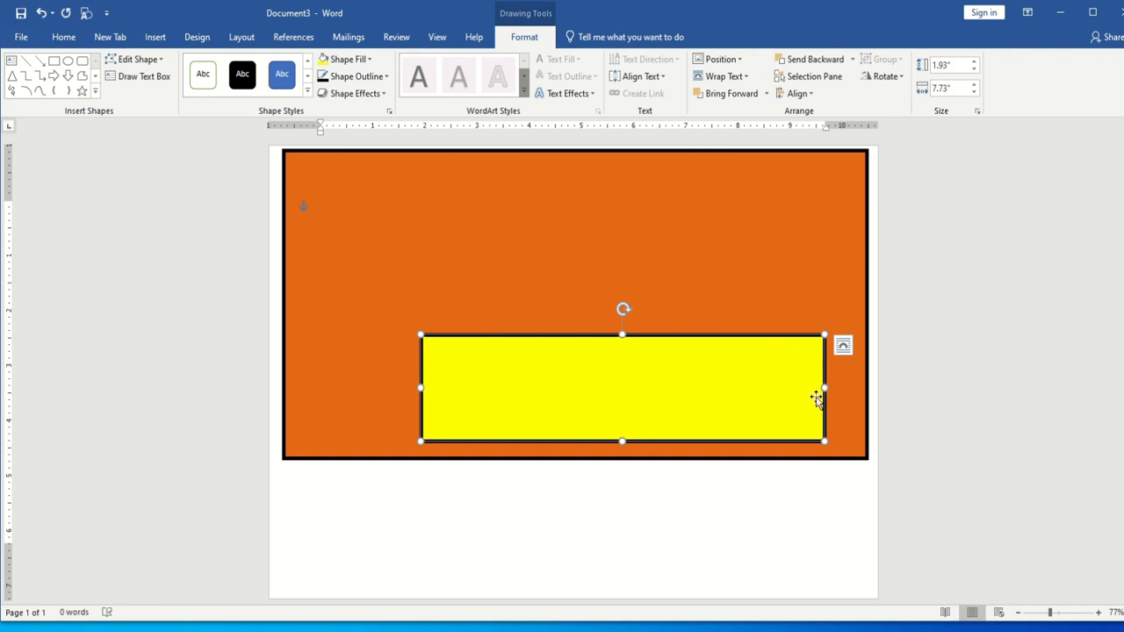
# Resize the yellow rectangle to about 9.59" wide and 1.34" high, aligned with the orange rectangle's lower-right corner
pyautogui.moveTo(829, 394); pyautogui.dragTo(856, 395)
pyautogui.moveTo(422, 387); pyautogui.dragTo(370, 387)
pyautogui.moveTo(612, 334); pyautogui.dragTo(613, 350)
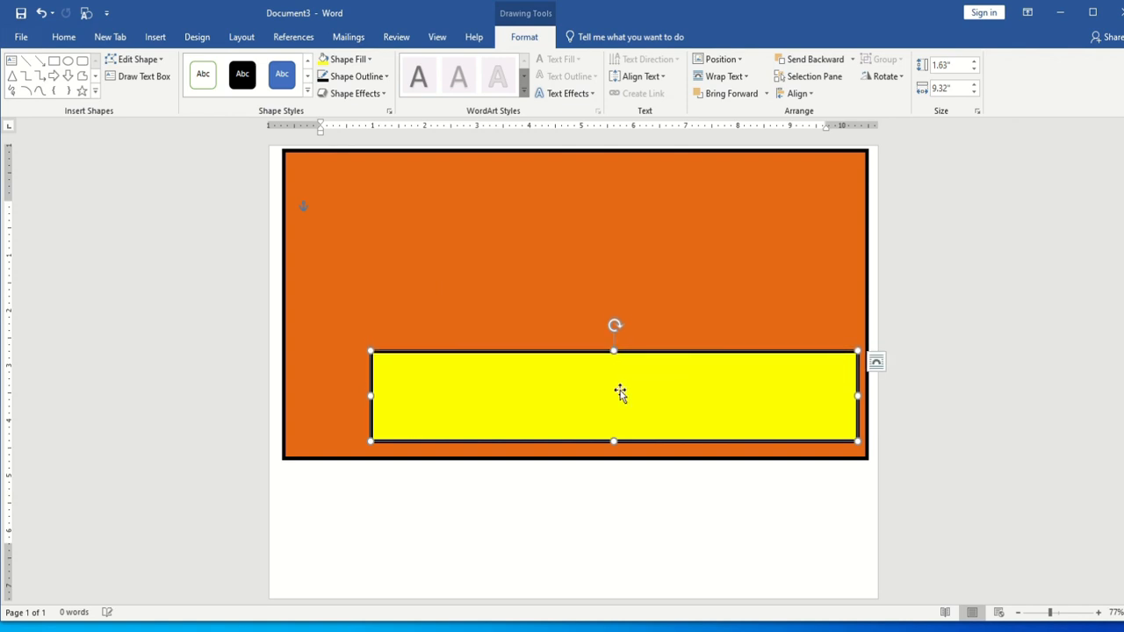
pyautogui.moveTo(620, 394)
pyautogui.mouseDown()
pyautogui.moveTo(606, 396)
pyautogui.moveTo(614, 403)
pyautogui.mouseUp()
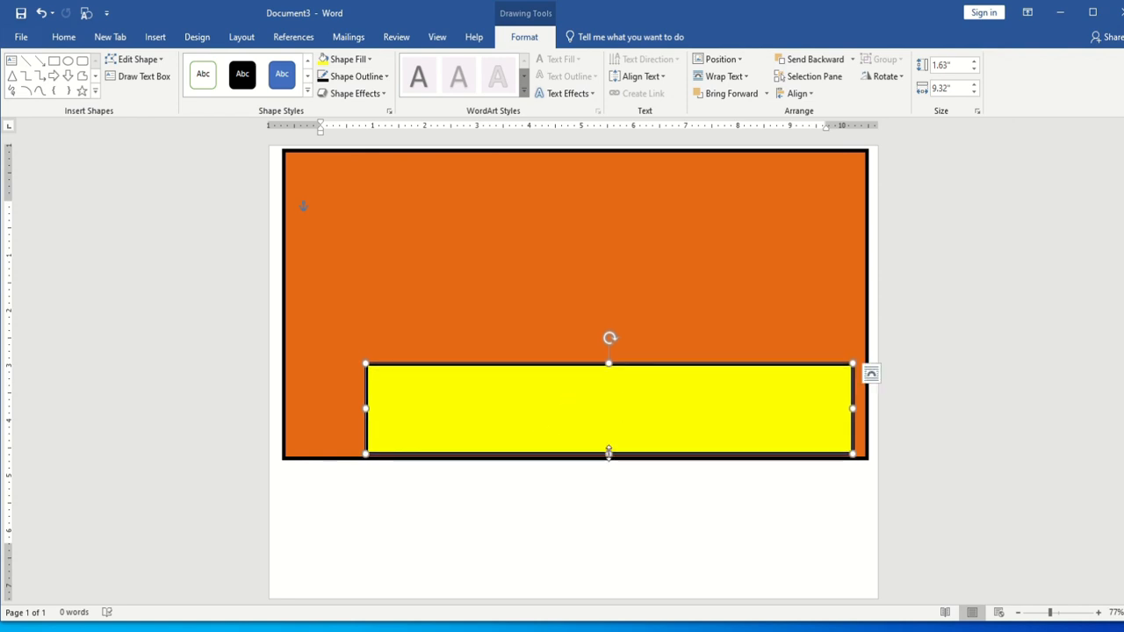
pyautogui.moveTo(608, 452); pyautogui.dragTo(608, 456)
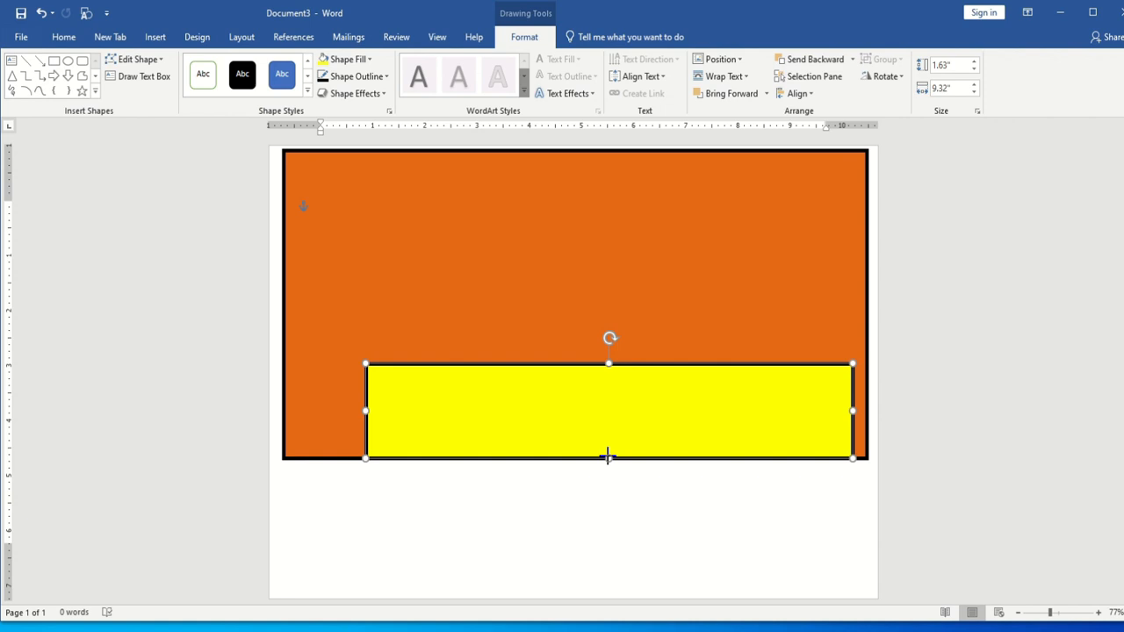
pyautogui.moveTo(609, 363); pyautogui.dragTo(613, 386)
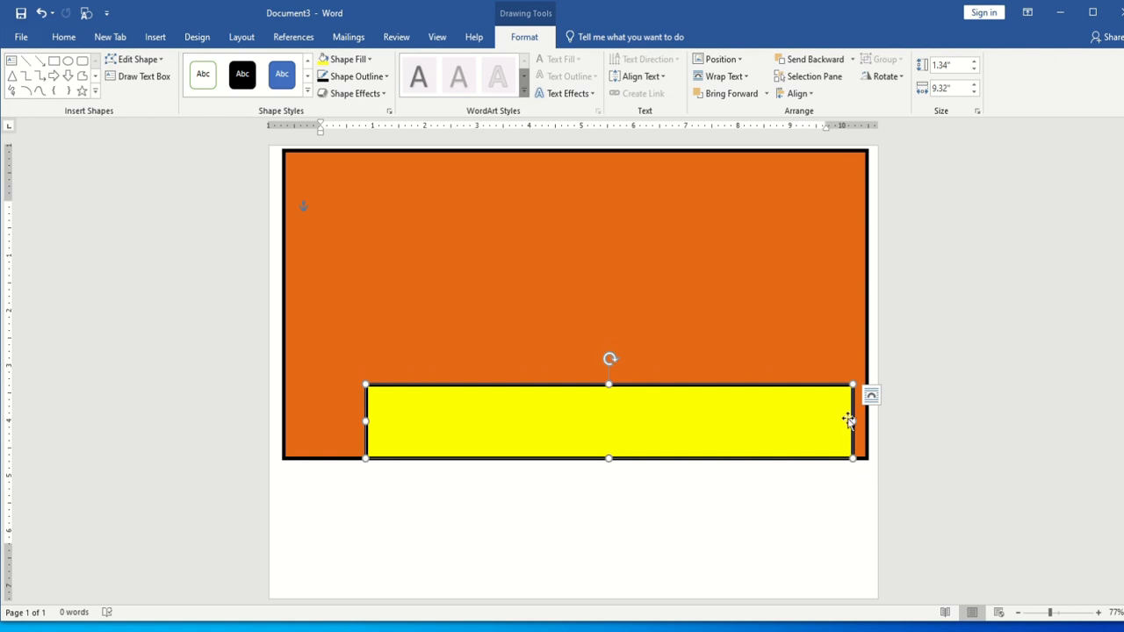
pyautogui.moveTo(855, 422); pyautogui.dragTo(863, 422)
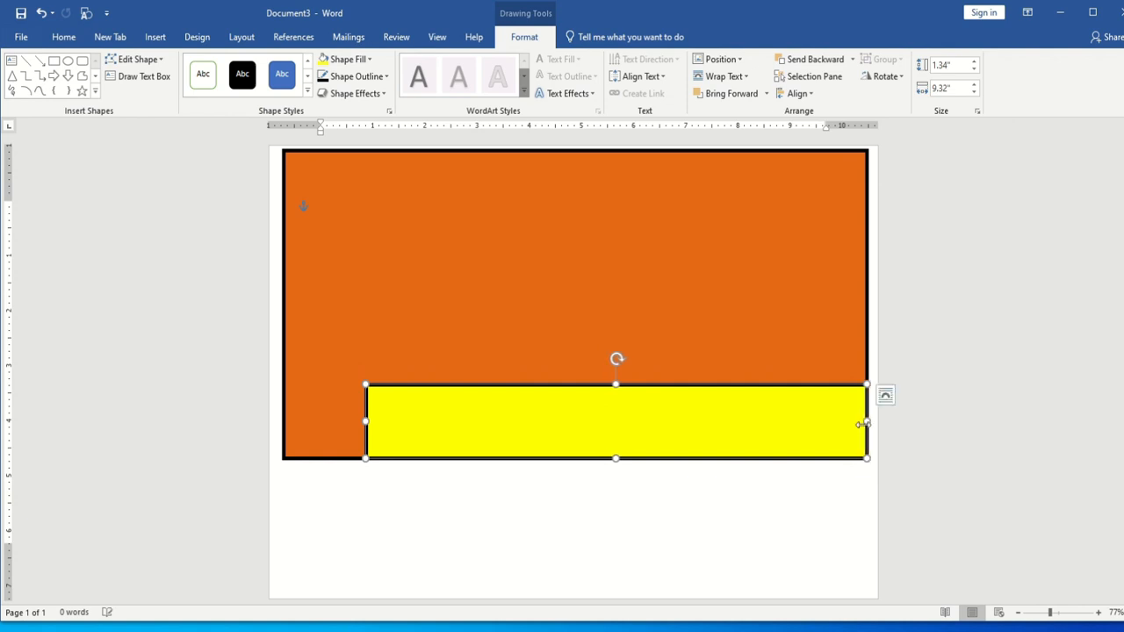
# Change the yellow rectangle's outline to yellow and raise its lower edge to a height of about 1.24"
pyautogui.click(387, 76)
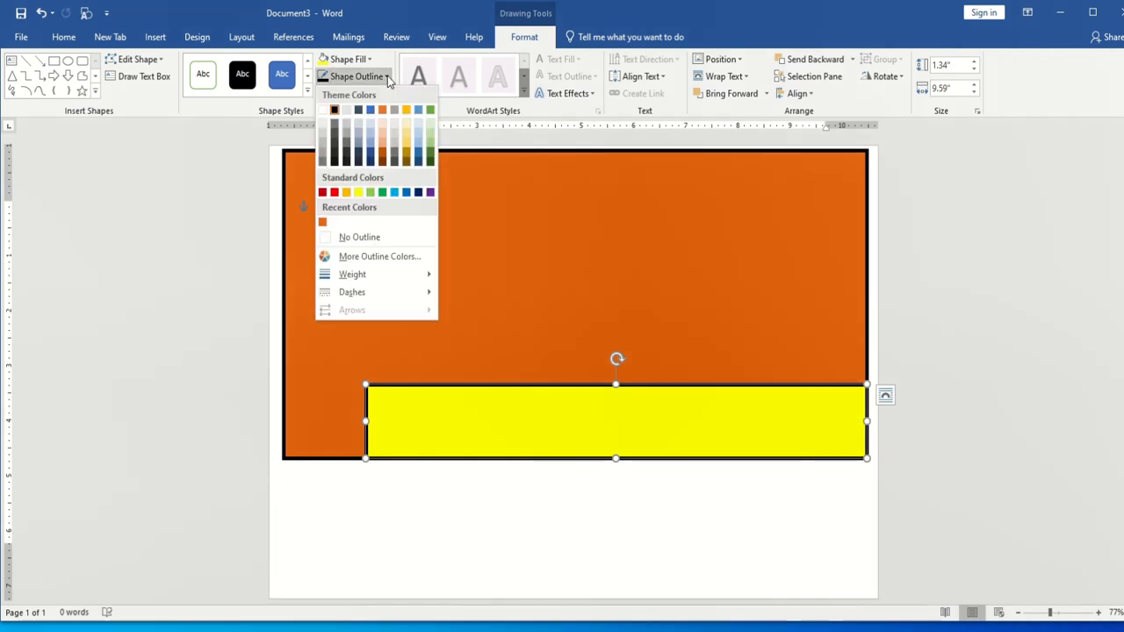
pyautogui.click(360, 193)
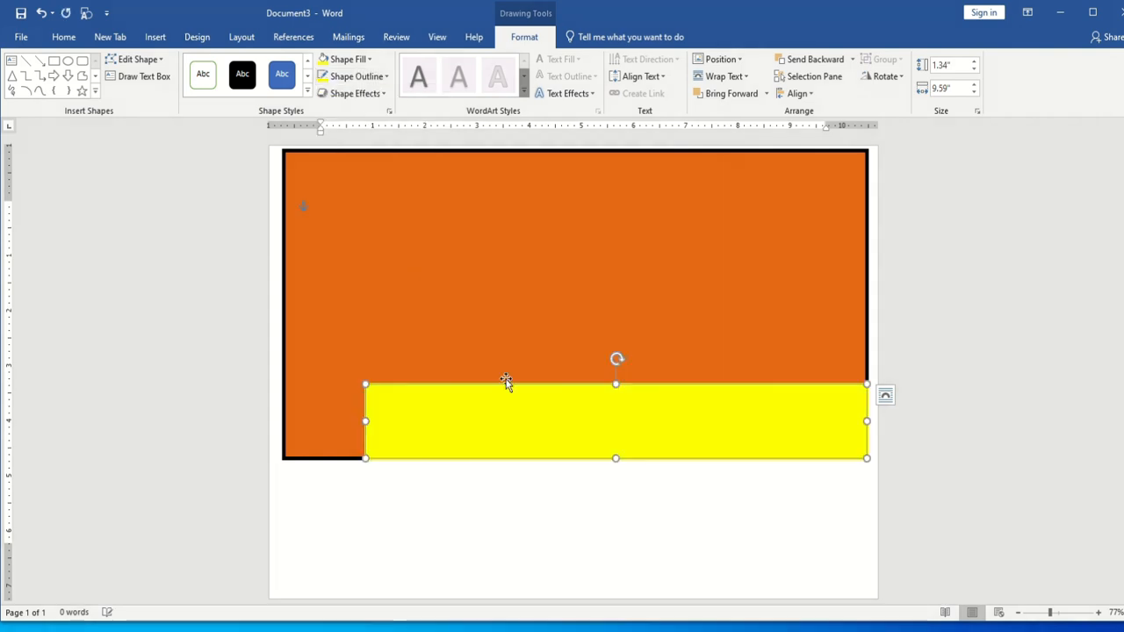
pyautogui.moveTo(617, 457); pyautogui.dragTo(617, 453)
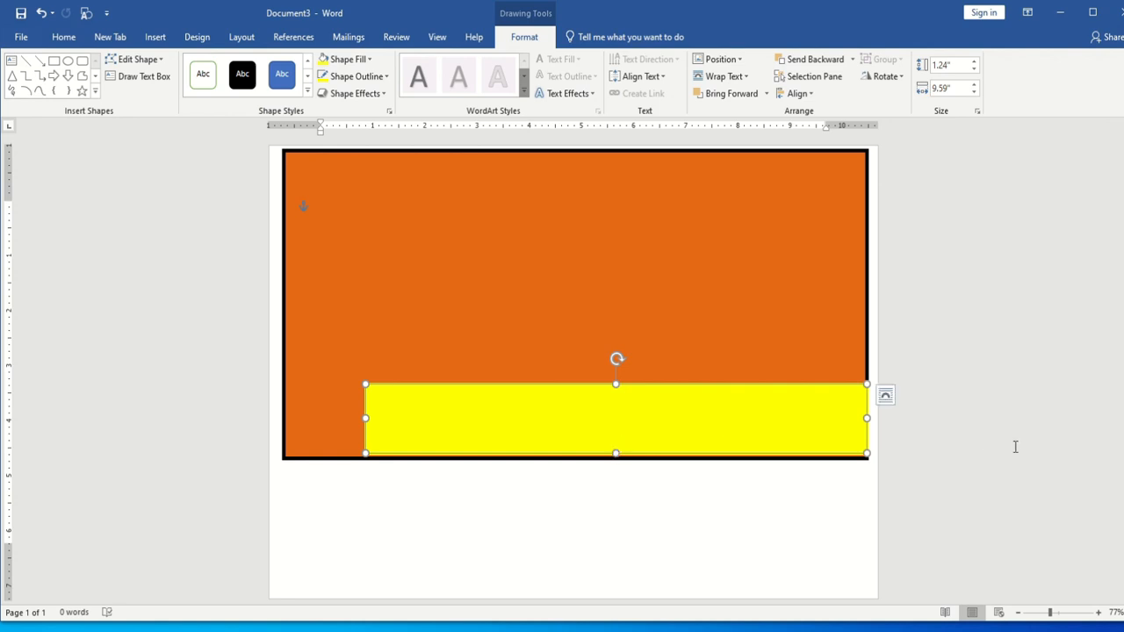
# Nudge the yellow rectangle slightly left and down so that it sits just inside the black border
pyautogui.press('Left')
pyautogui.press('Left')
pyautogui.press('Left')
pyautogui.press('Left')
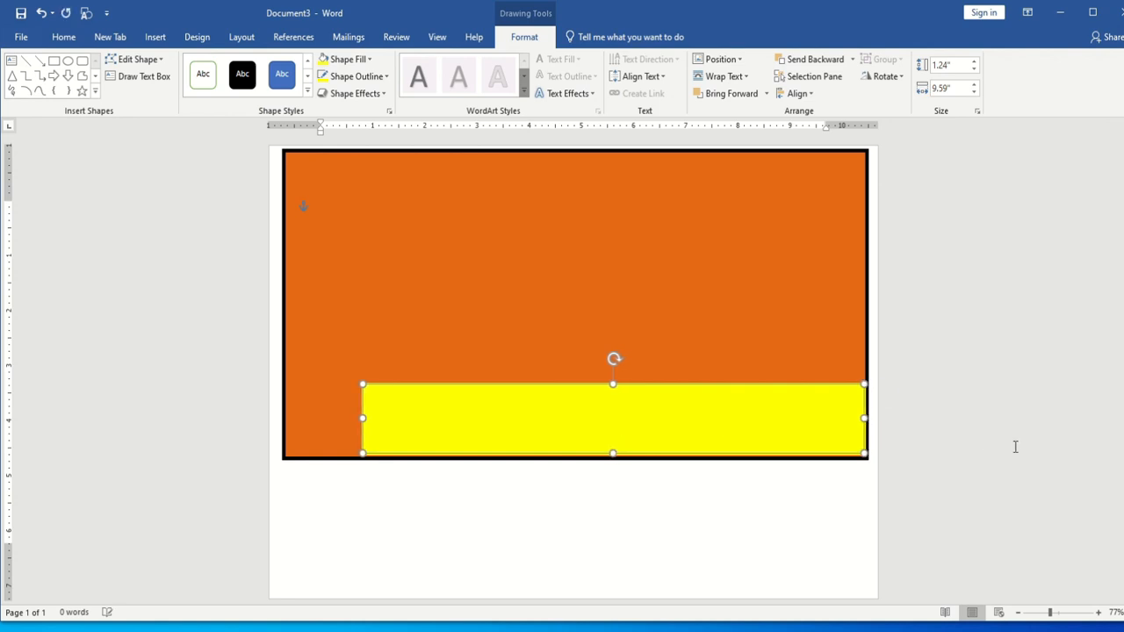
pyautogui.press('Left')
pyautogui.press('Down')
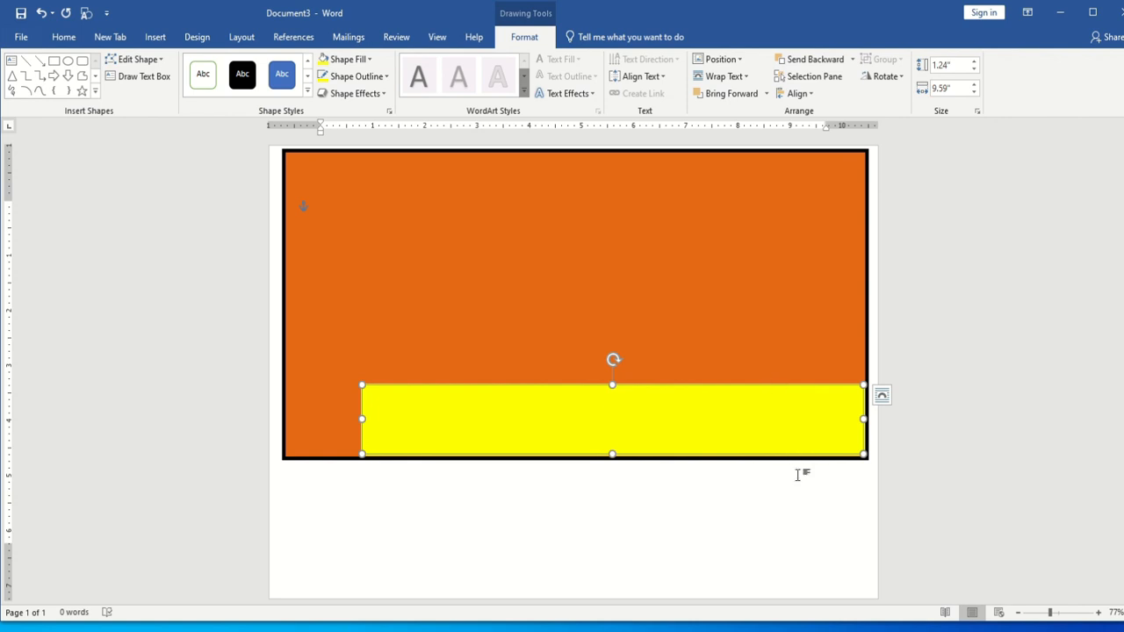
pyautogui.click(776, 342)
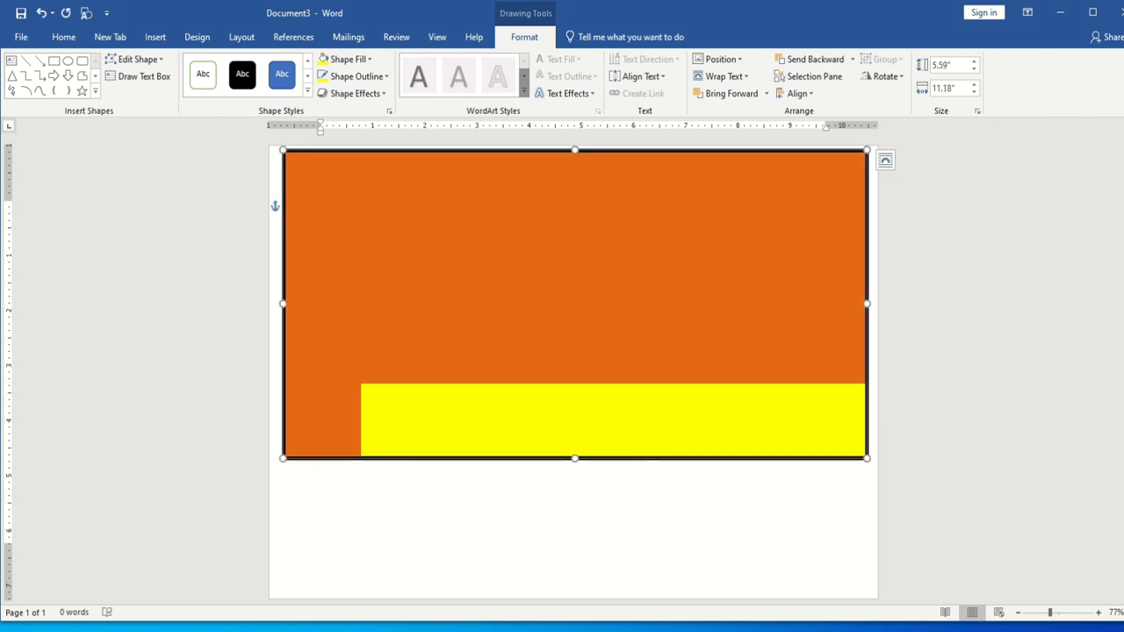
# Switch to Document1 and copy the picture of the two students
pyautogui.moveTo(463, 626)
pyautogui.click(389, 586)
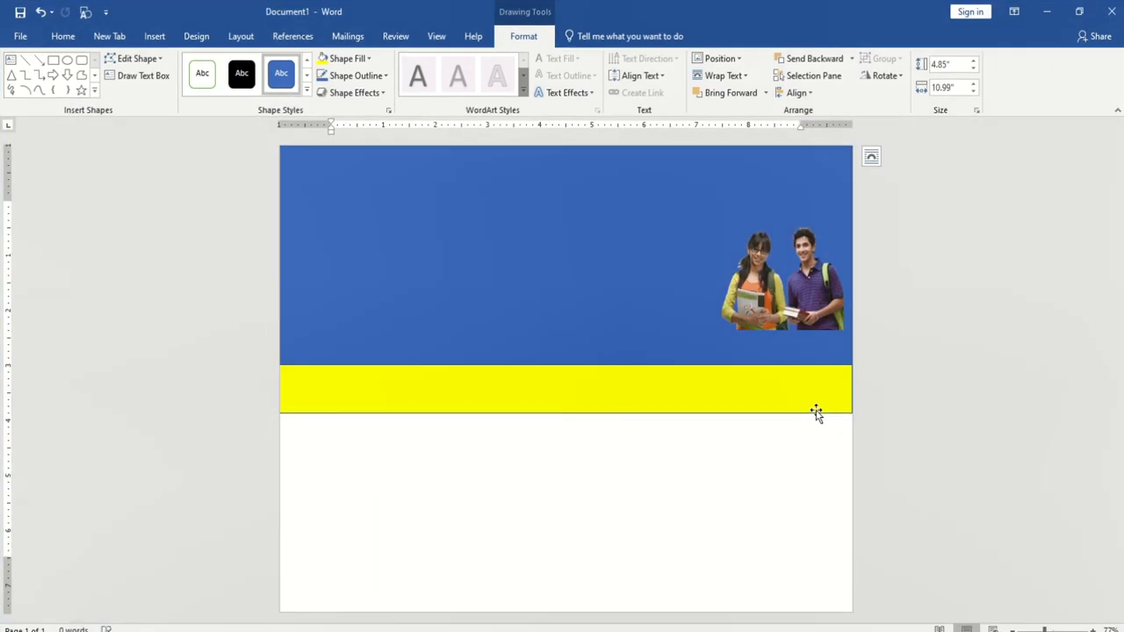
pyautogui.click(781, 318)
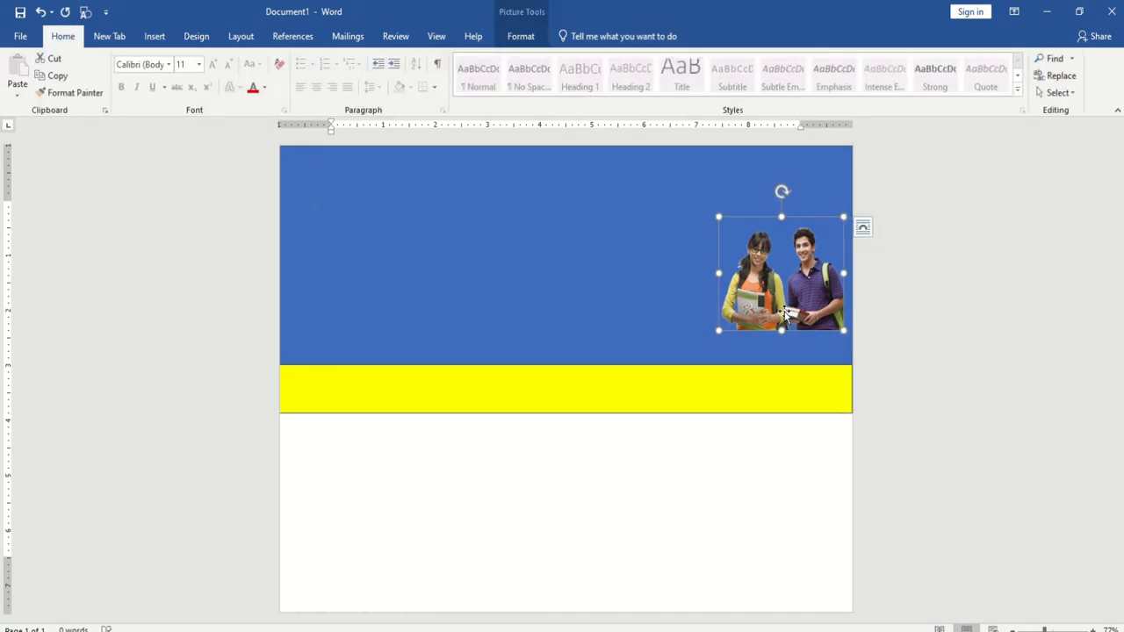
pyautogui.hotkey('ctrl', 'c')
# Return to Document3, paste the students picture and move it to the middle of the orange rectangle
pyautogui.click(502, 631)
pyautogui.click(461, 631)
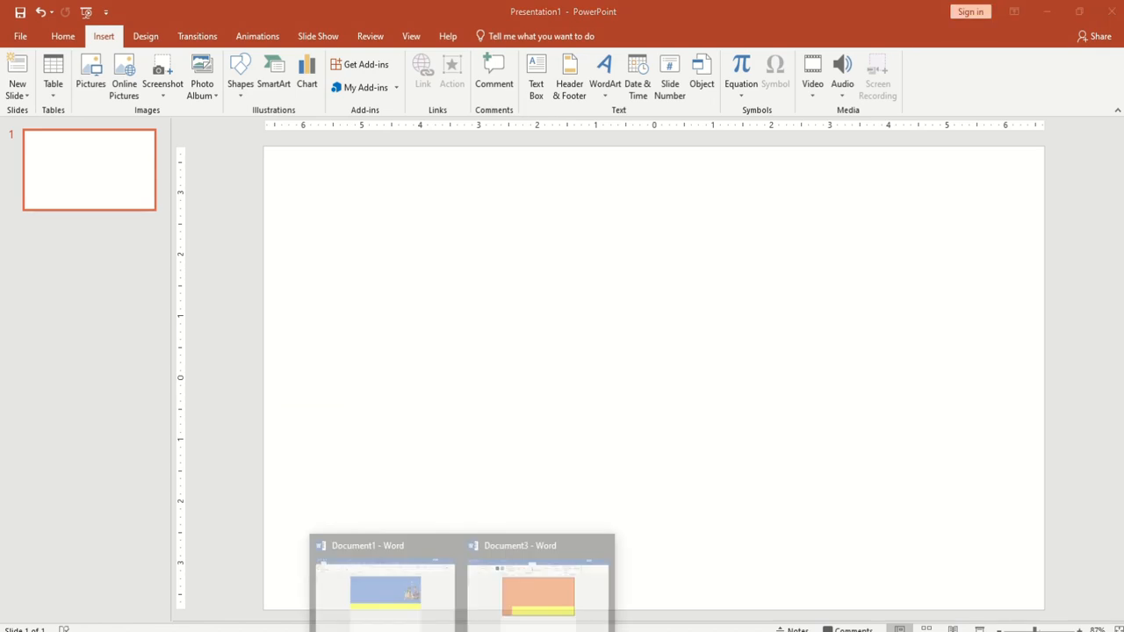
pyautogui.click(504, 602)
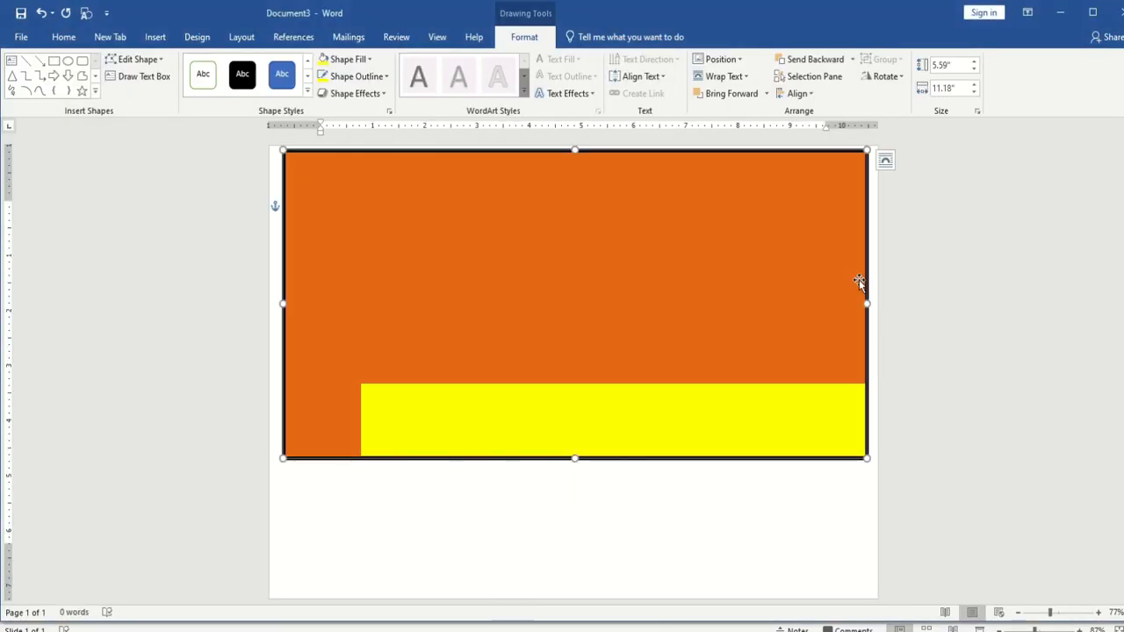
pyautogui.hotkey('ctrl', 'v')
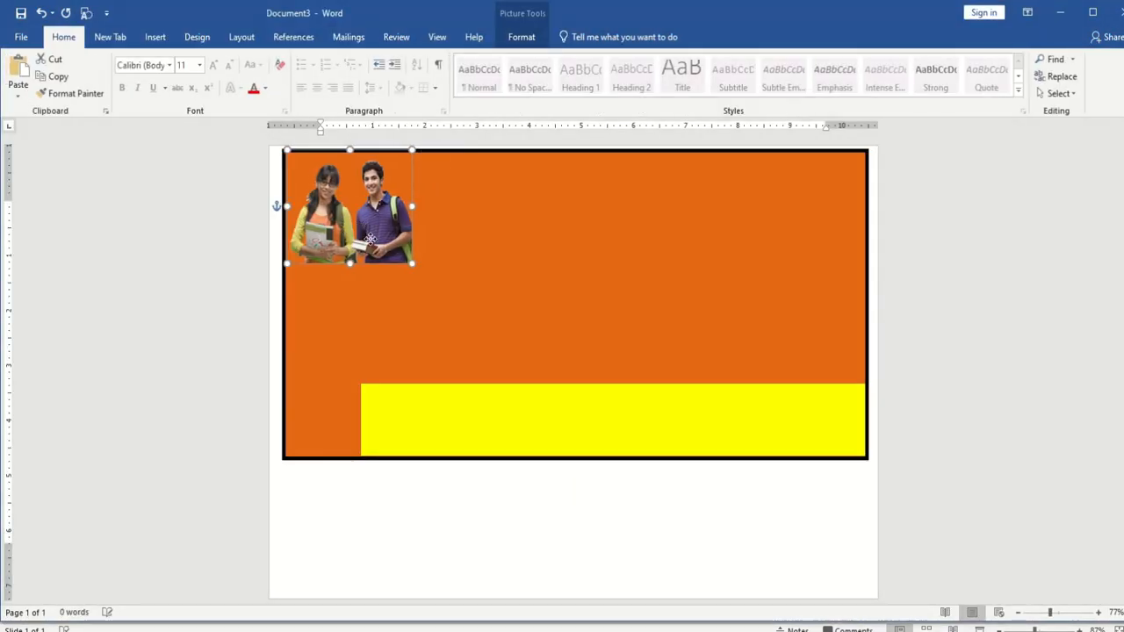
pyautogui.moveTo(415, 232); pyautogui.dragTo(605, 325)
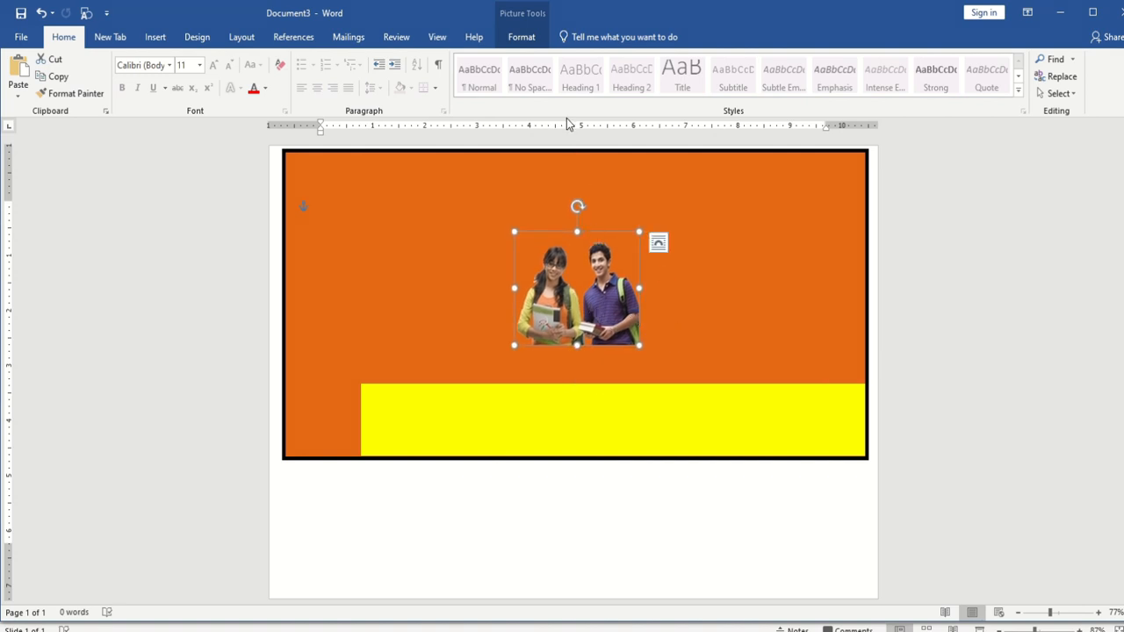
# Set the students picture's text wrapping to Tight
pyautogui.click(521, 40)
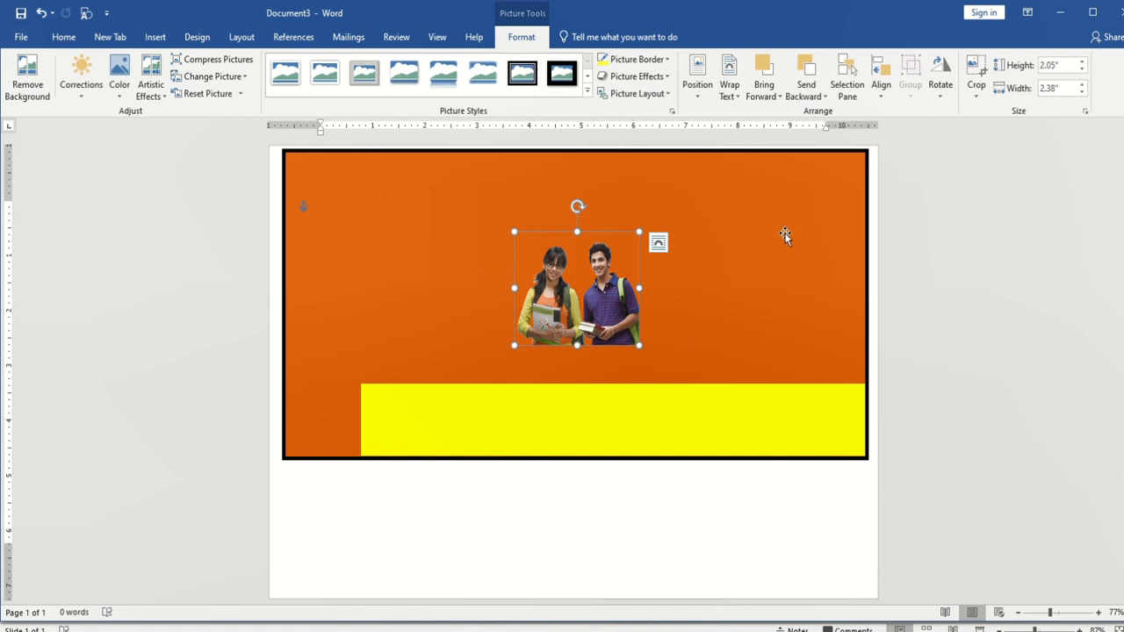
pyautogui.click(729, 93)
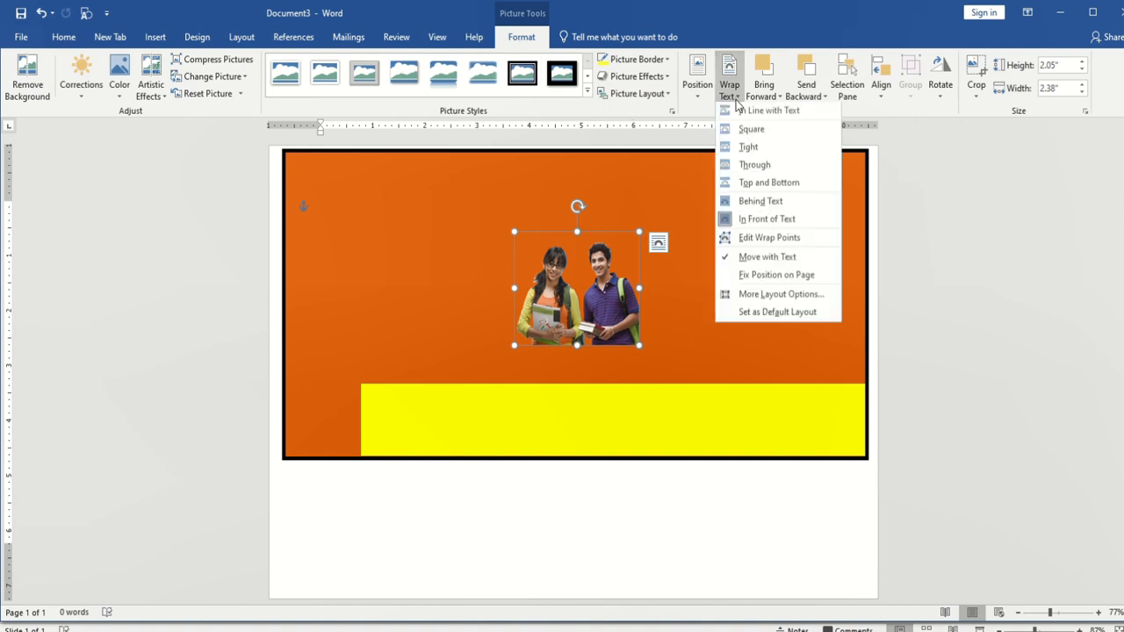
pyautogui.click(774, 149)
# Place the students picture at the orange rectangle's right edge above the yellow band and stretch its top edge upward
pyautogui.moveTo(625, 320); pyautogui.dragTo(810, 349)
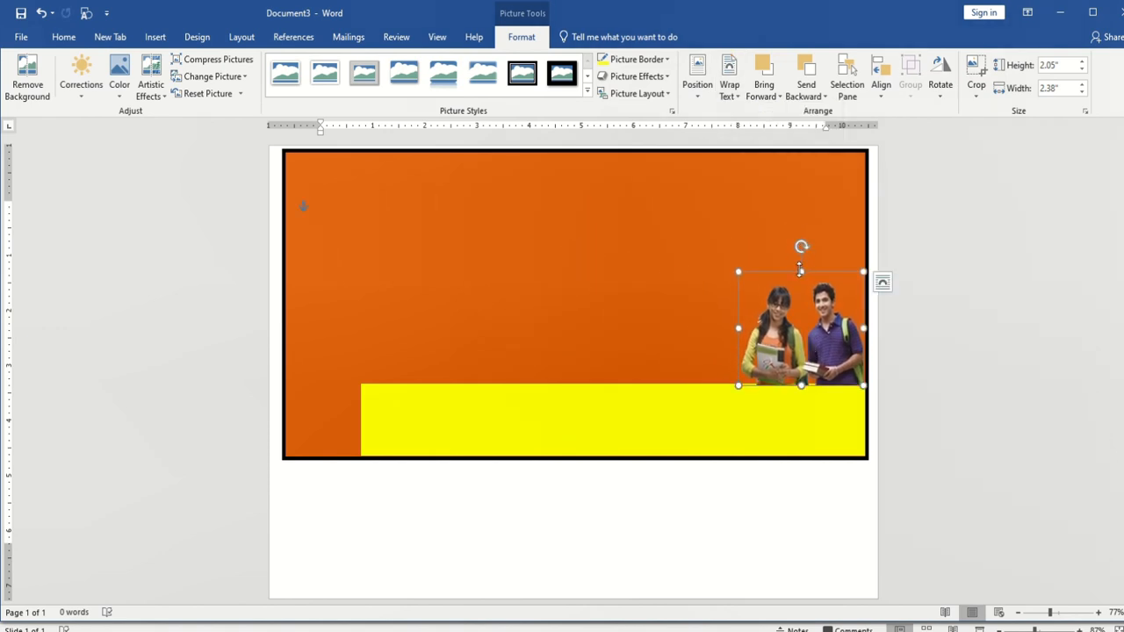
pyautogui.moveTo(801, 268); pyautogui.dragTo(783, 209)
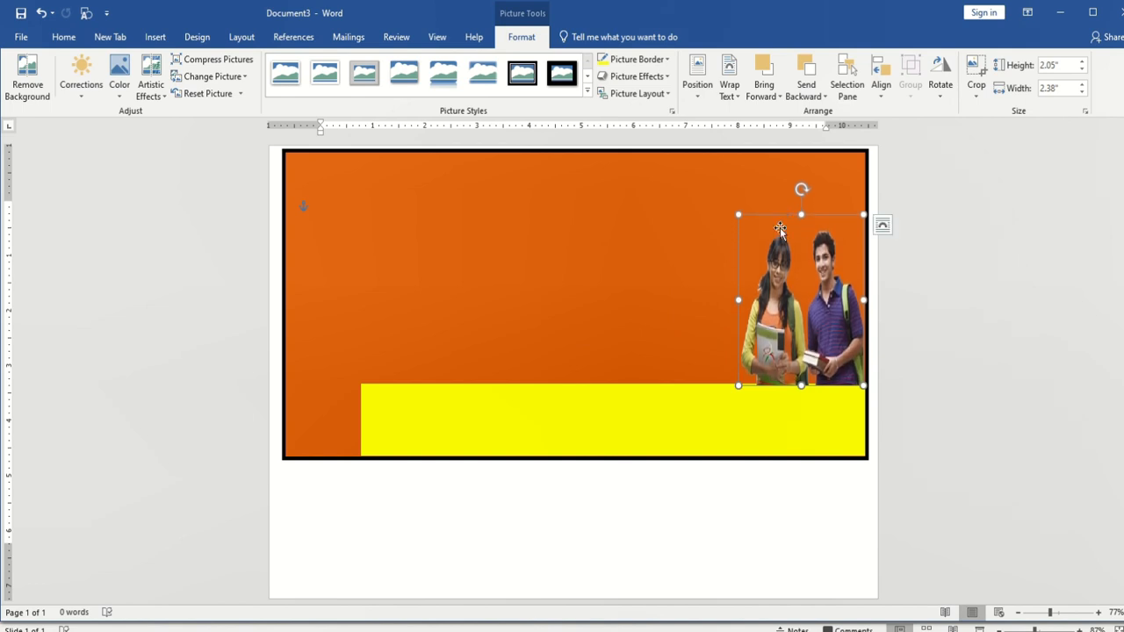